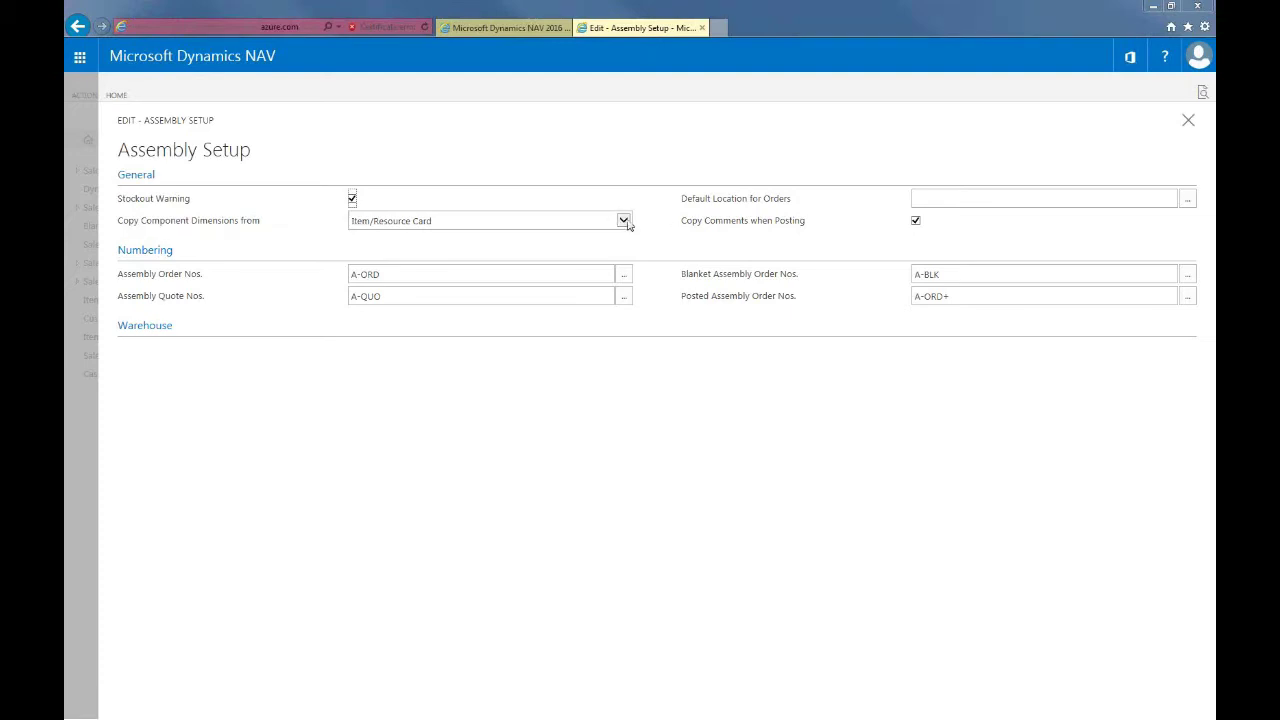
- Confirm Copy Component Dimensions stays Item/Resource Card, view the Warehouse settings, then close Assembly Setup
left_click(624, 221)
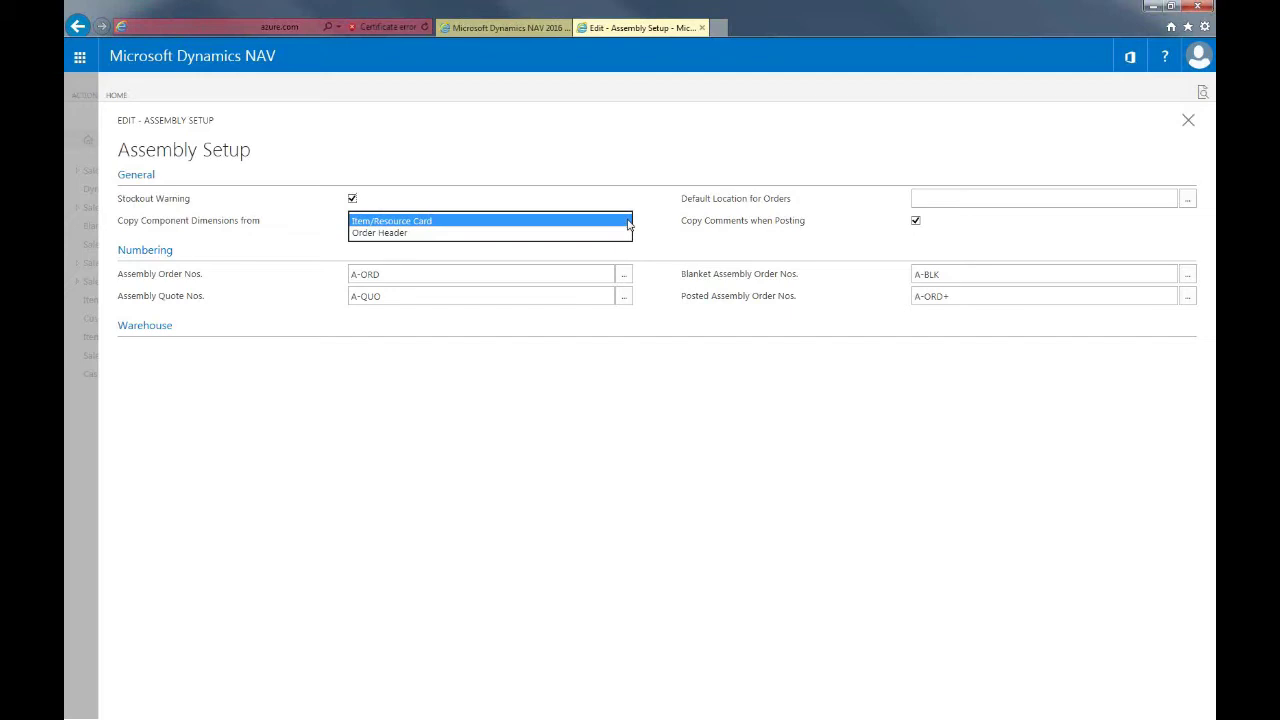
left_click(620, 446)
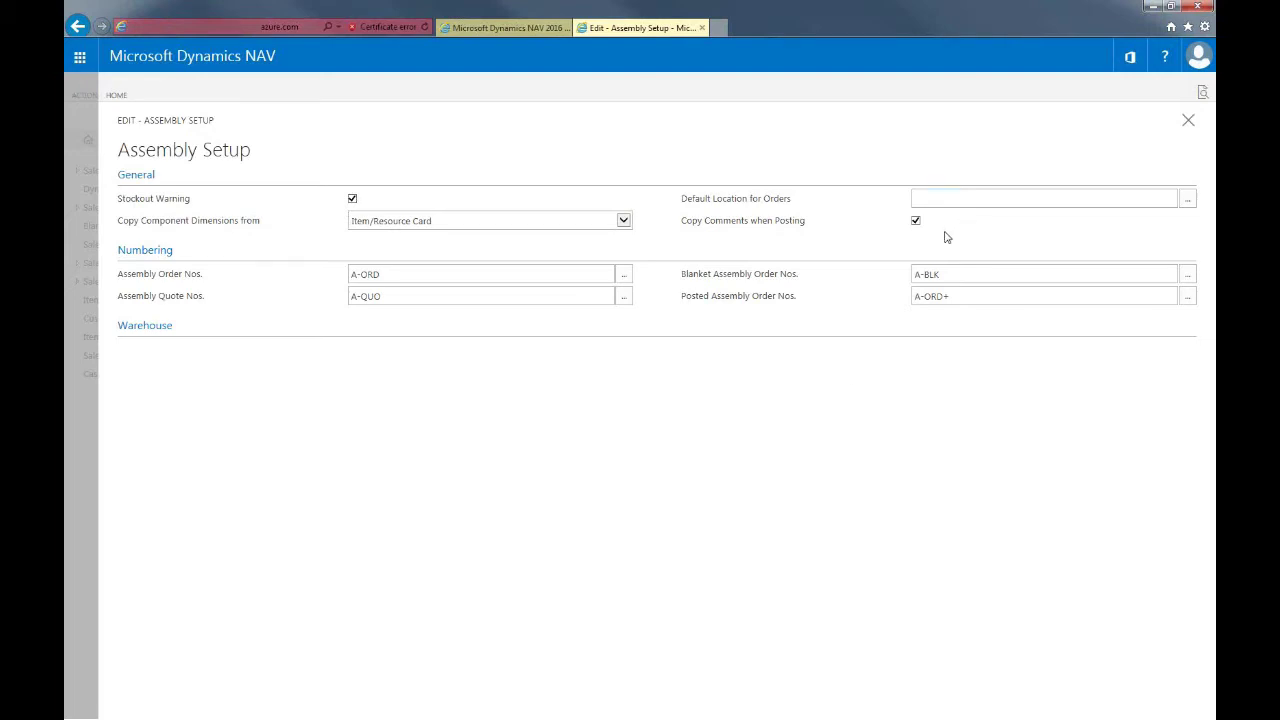
left_click(171, 345)
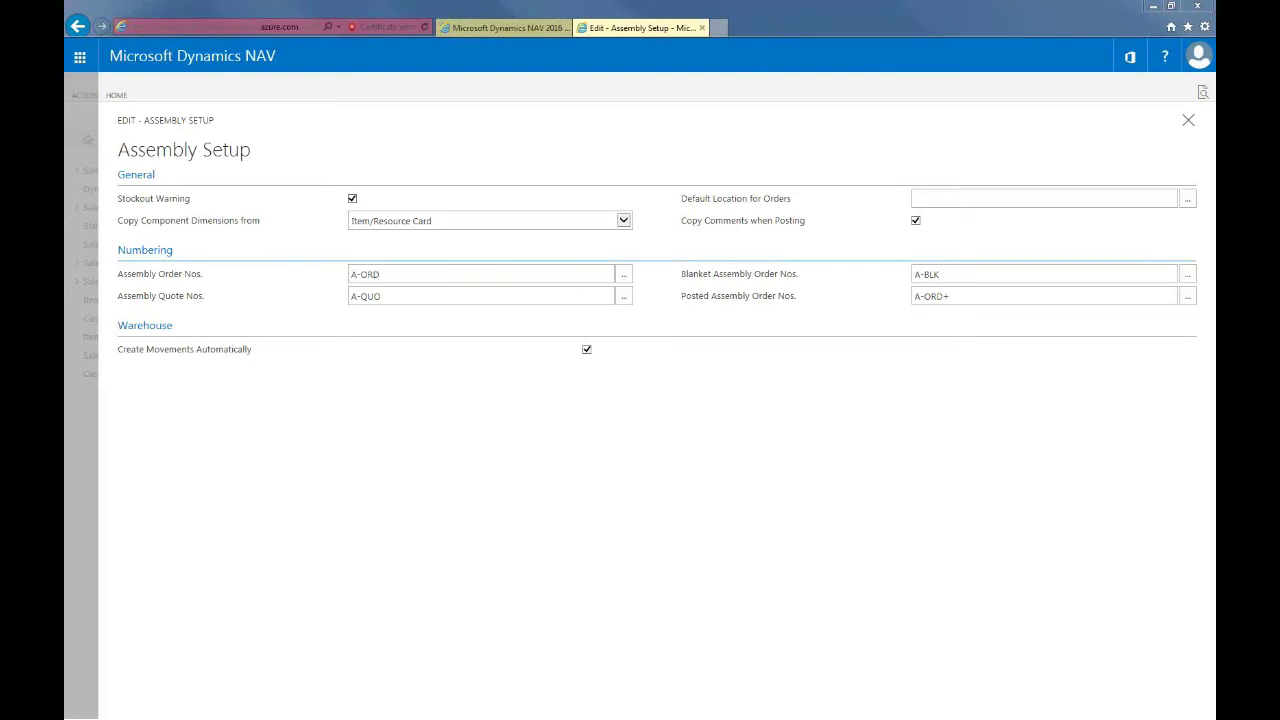
left_click(1188, 116)
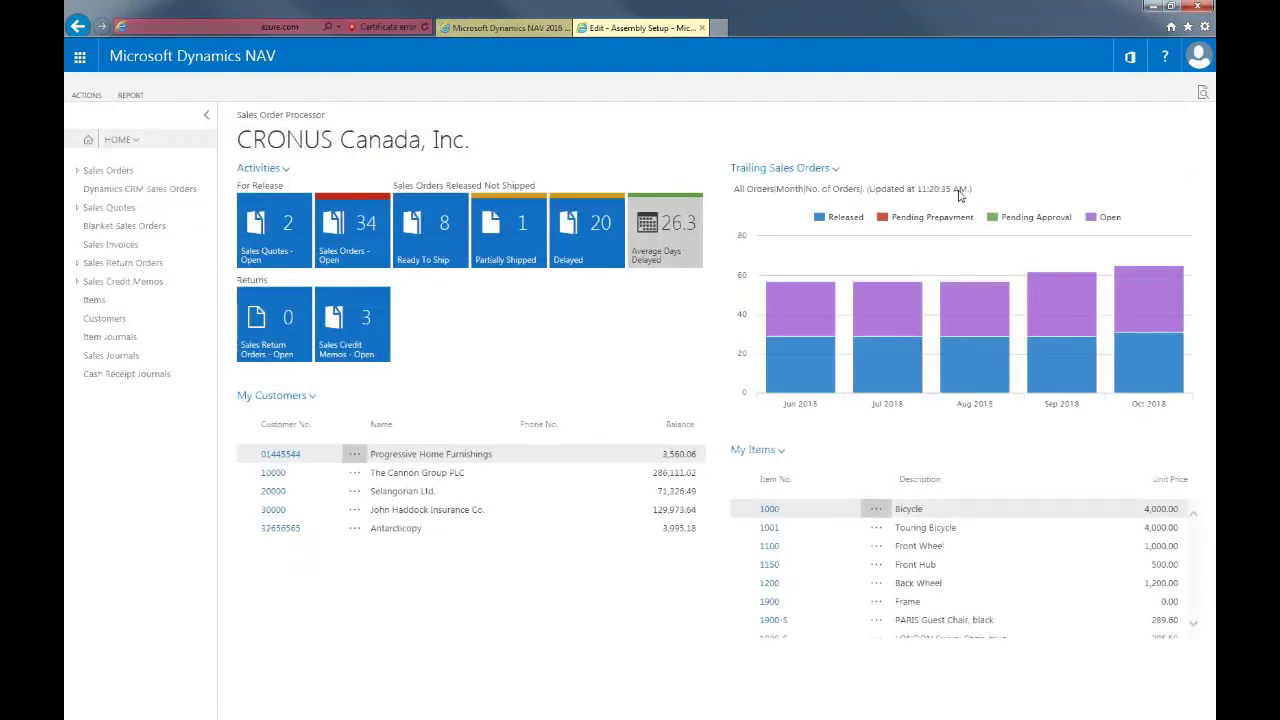
- Open the Items list and scroll to items like 1924-W, 1928-W and 1952-W with Assembly BOM Yes
left_click(84, 302)
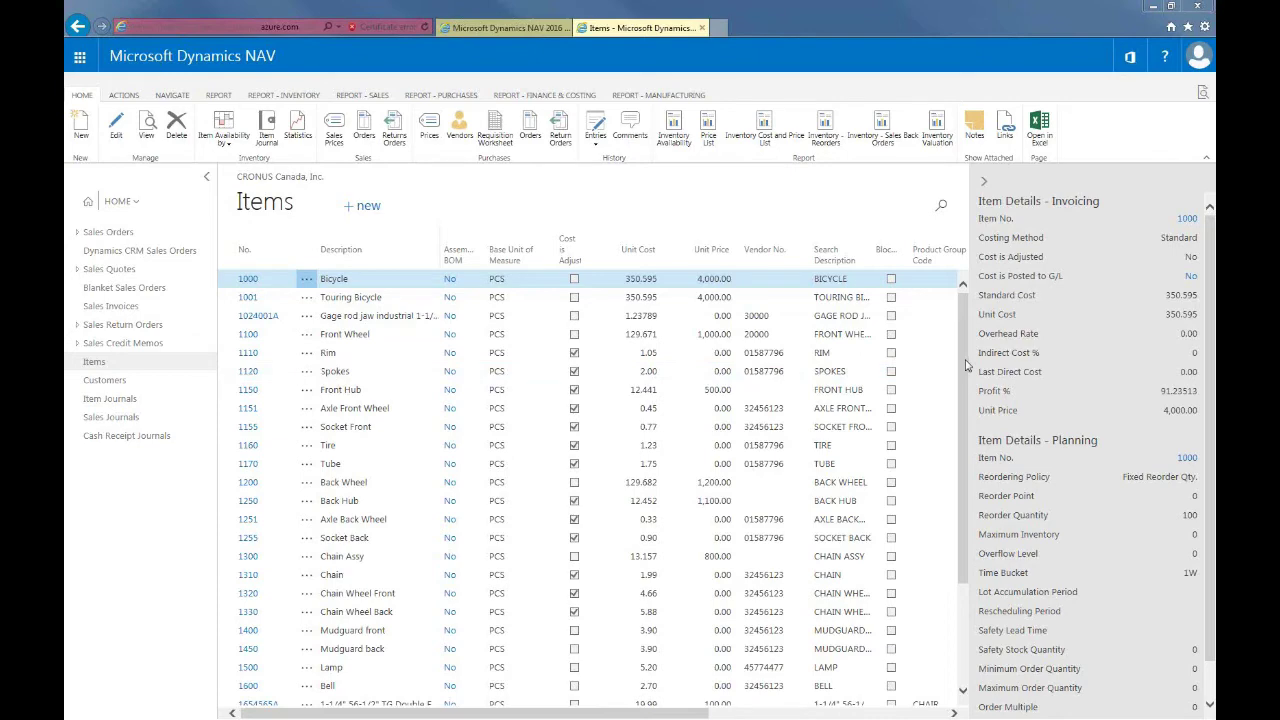
left_click_drag(965, 368, 968, 472)
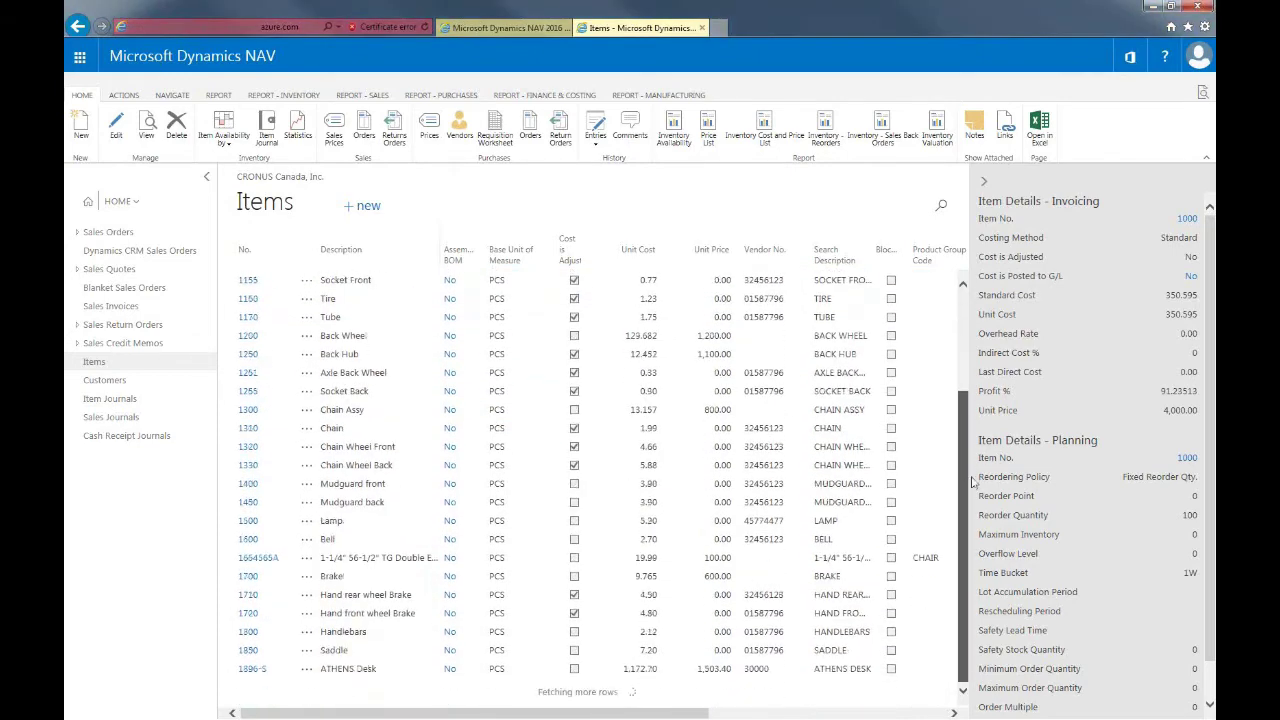
scroll(754, 480, "down", 4)
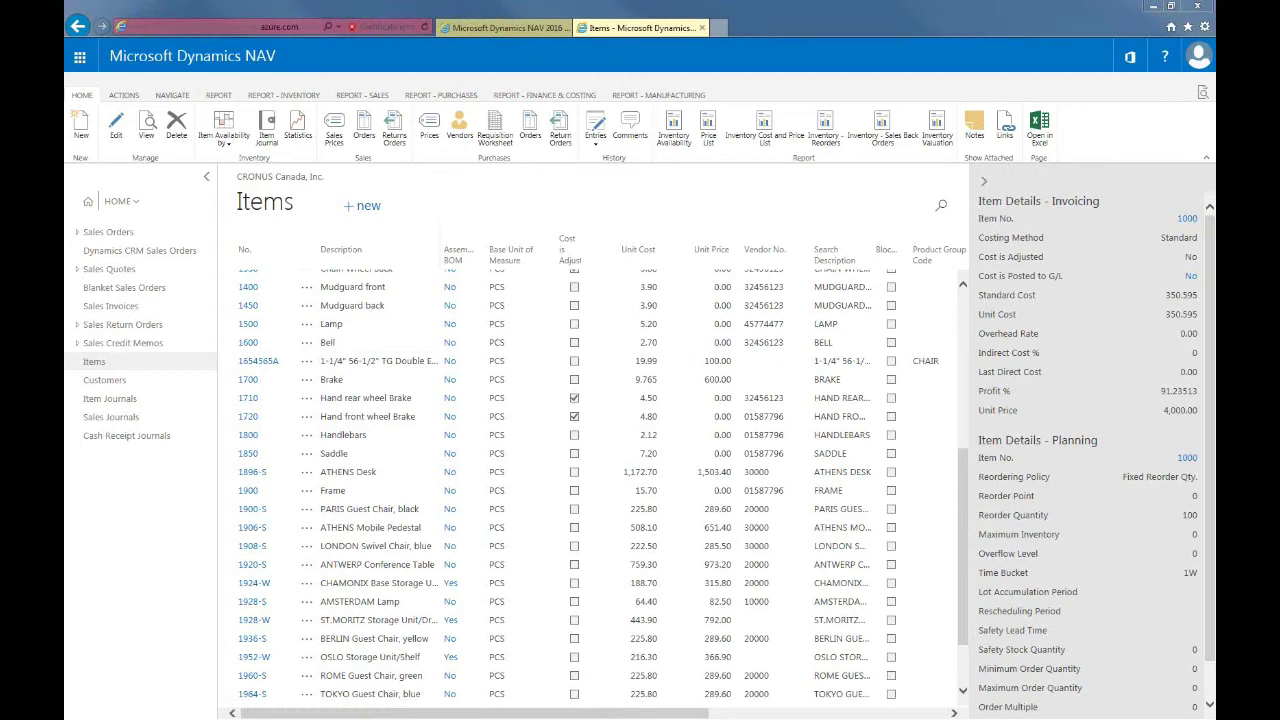
left_click(941, 211)
- Filter items on 'contoso' and open the 766BC-A CONTOSO Conference System assembly BOM
type("contoso")
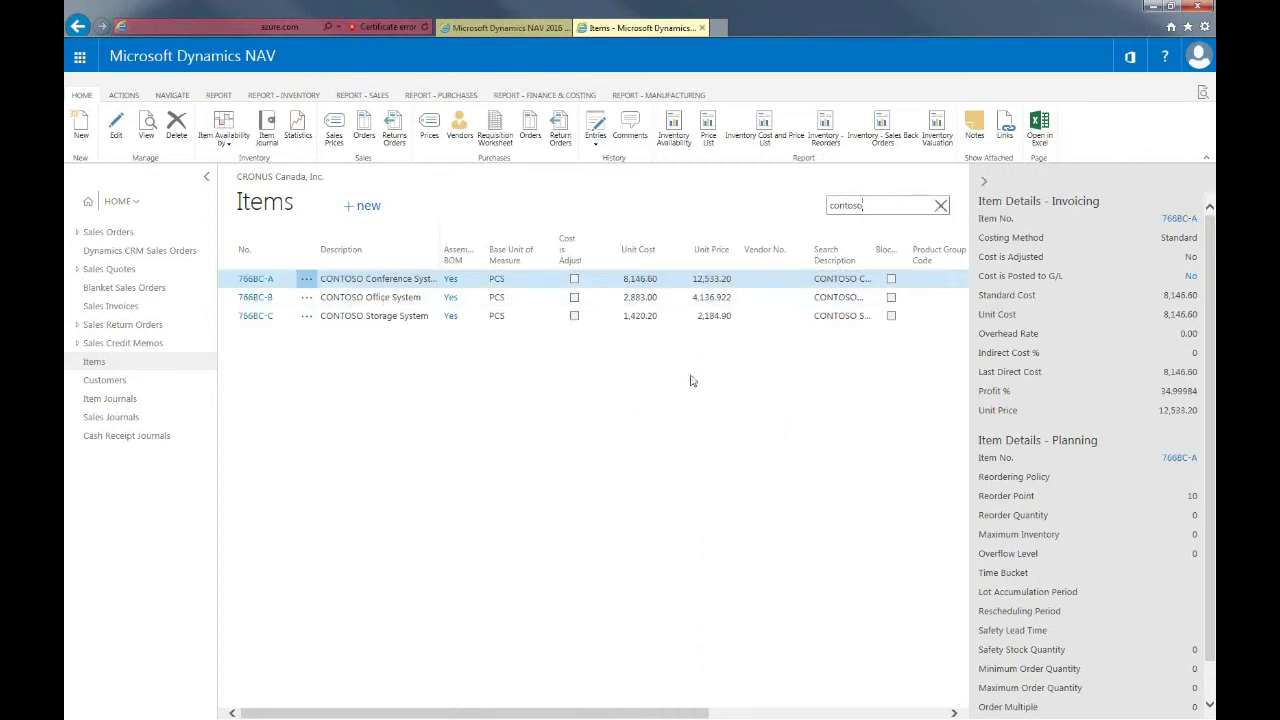
left_click(451, 282)
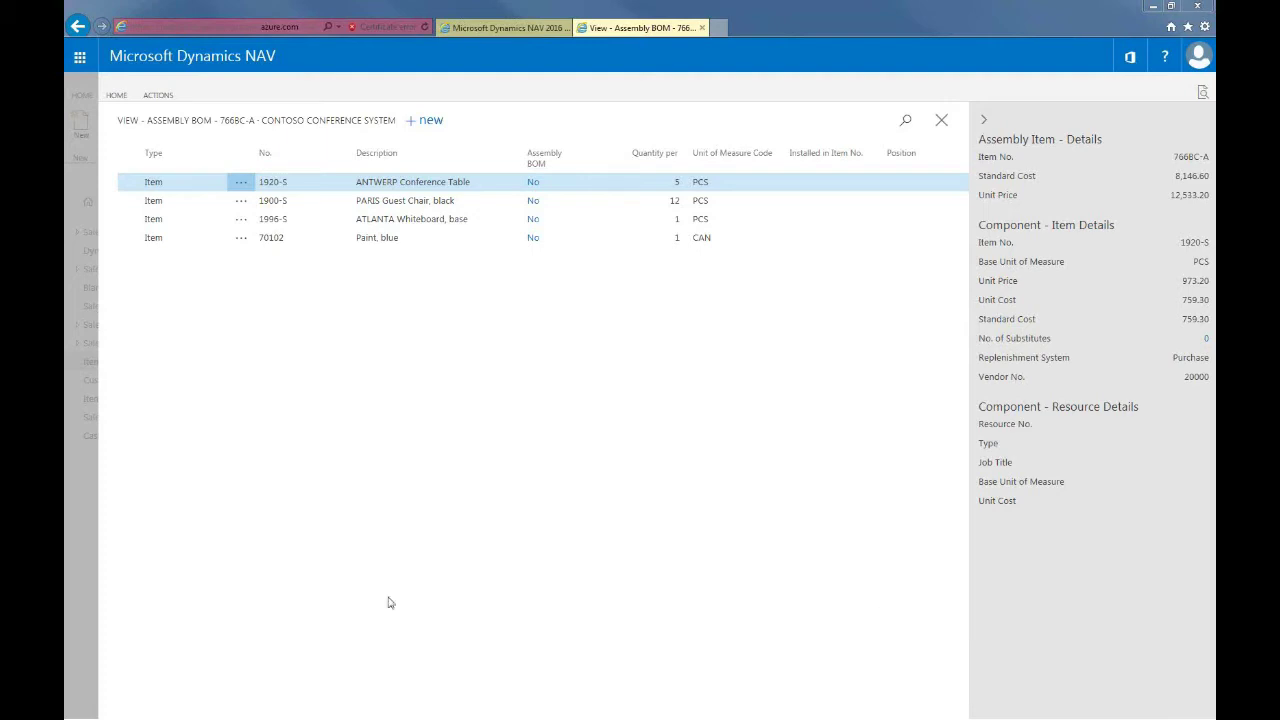
- Put the 766BC-A BOM in edit mode, check the first line's type stays Item, then close it
left_click(118, 98)
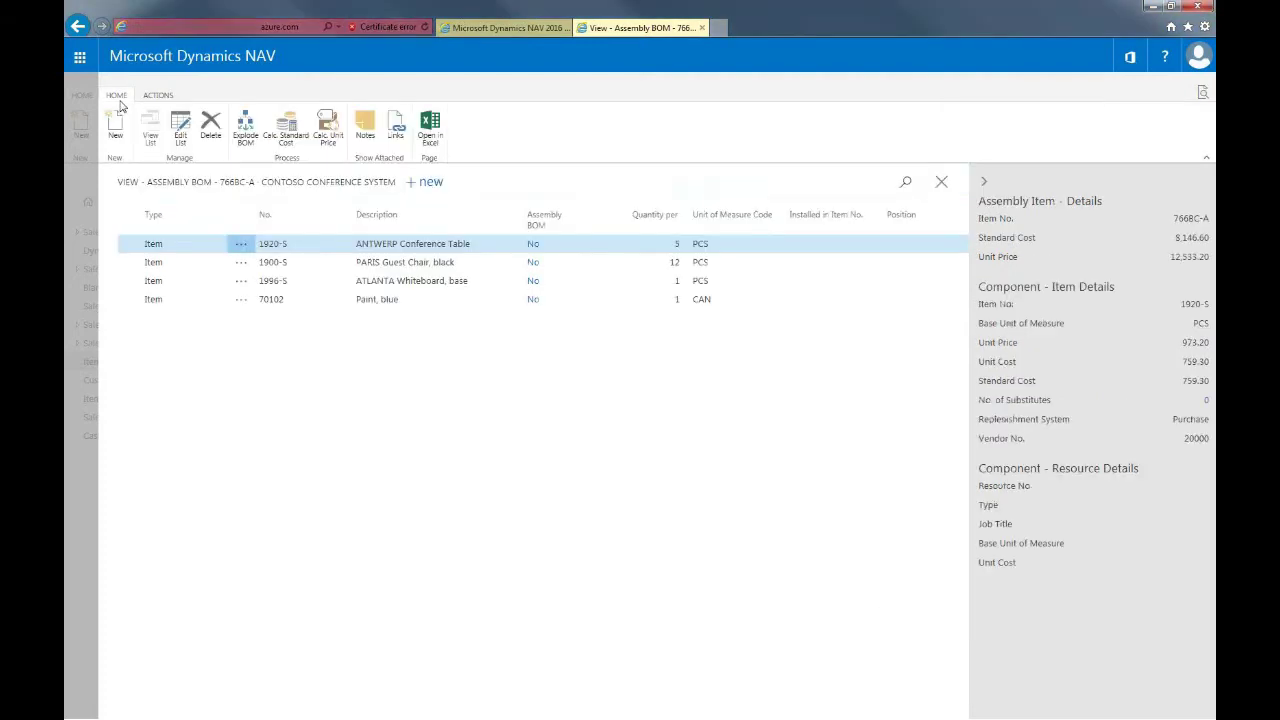
left_click(182, 137)
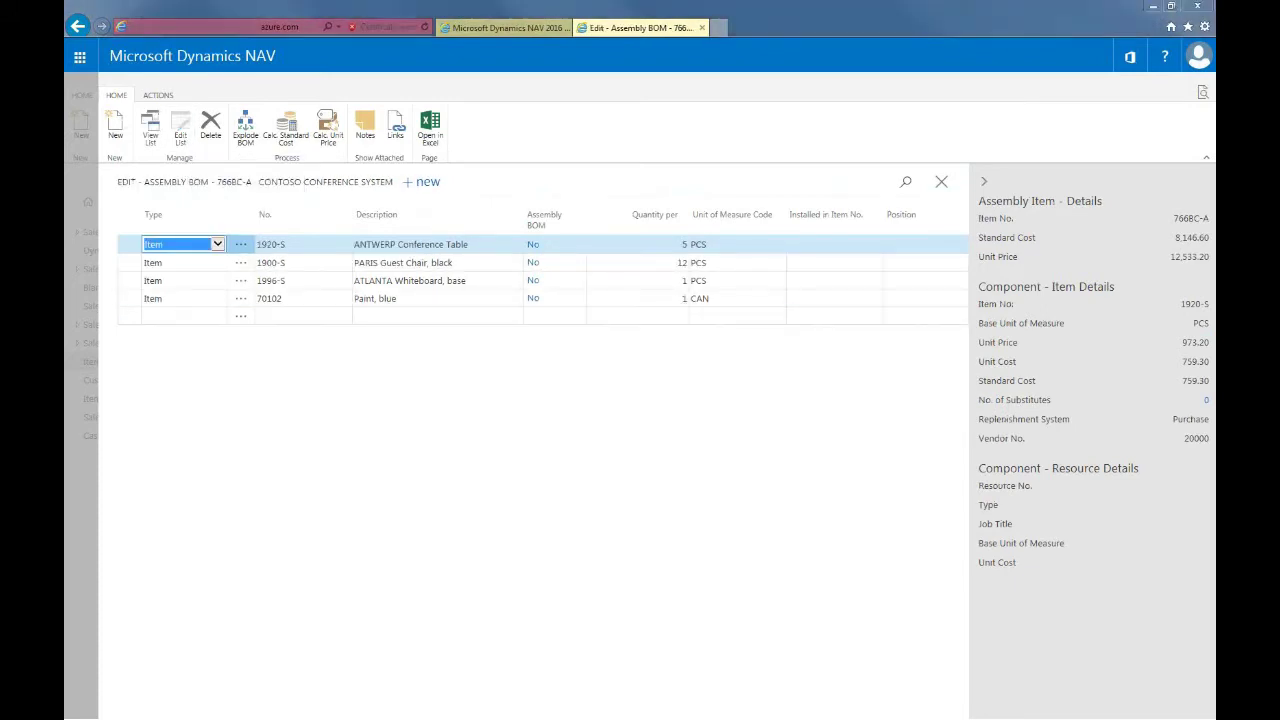
left_click(222, 247)
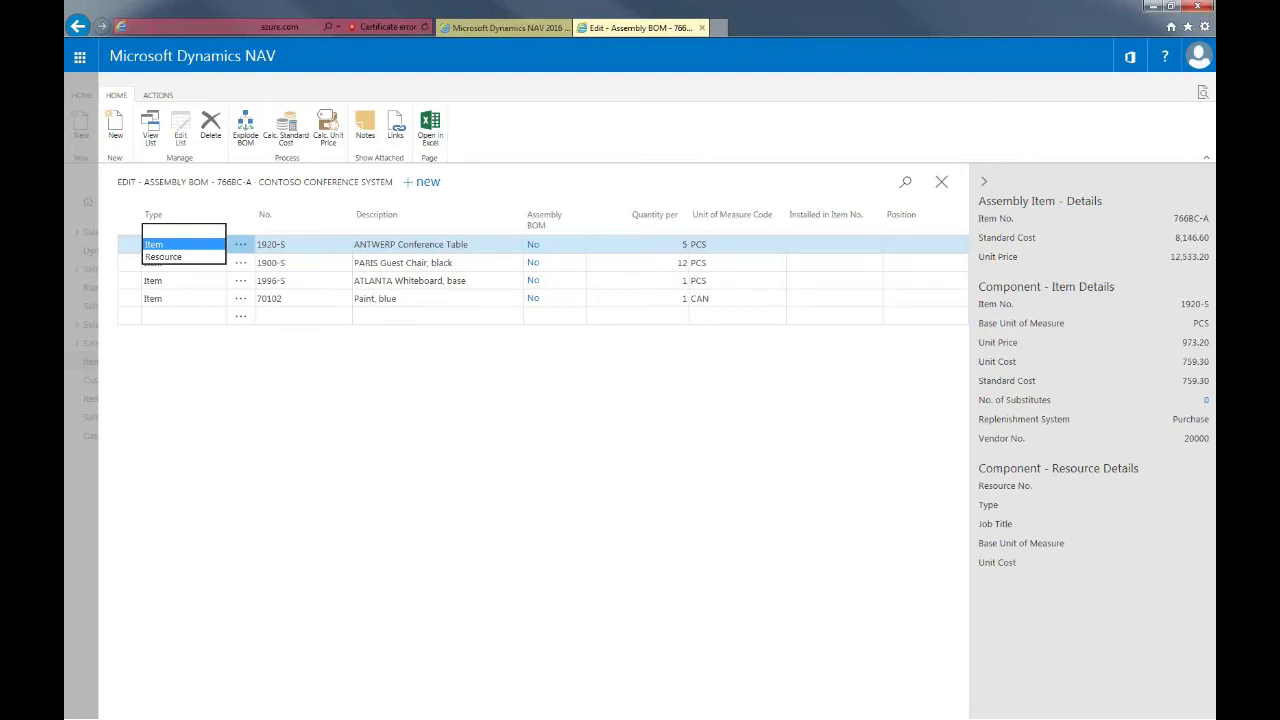
key("Escape")
left_click(303, 452)
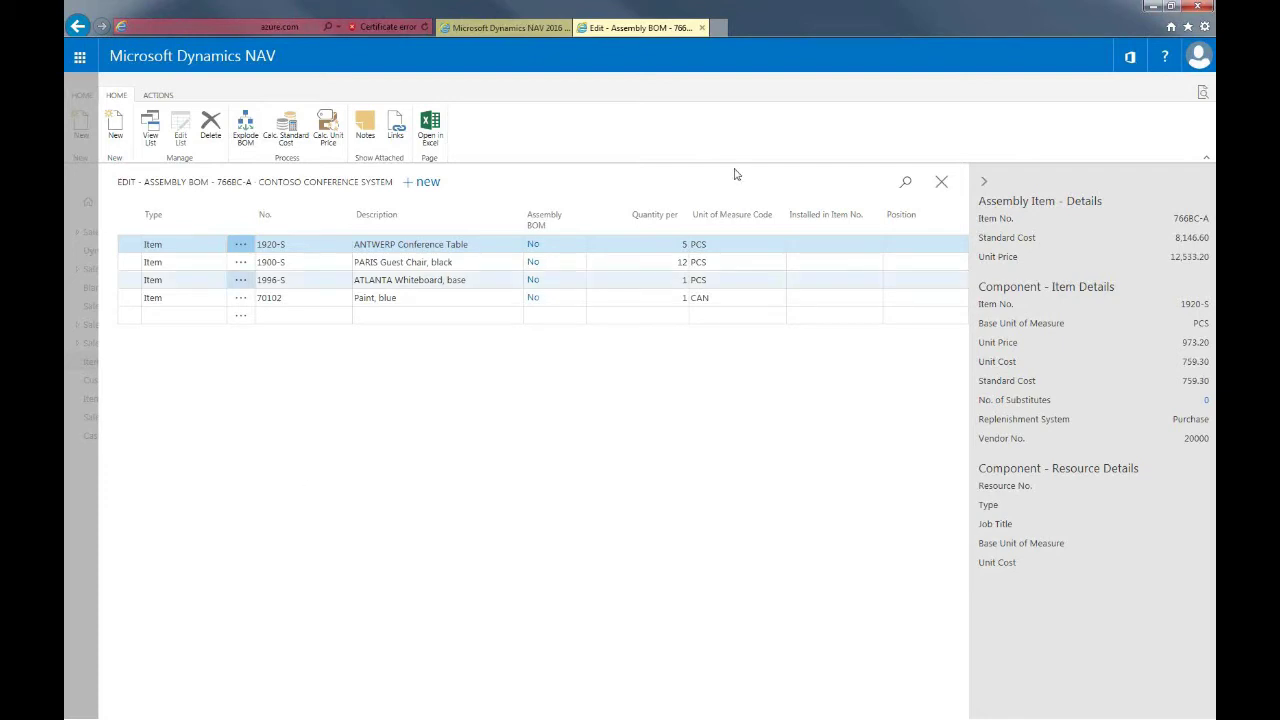
left_click(941, 181)
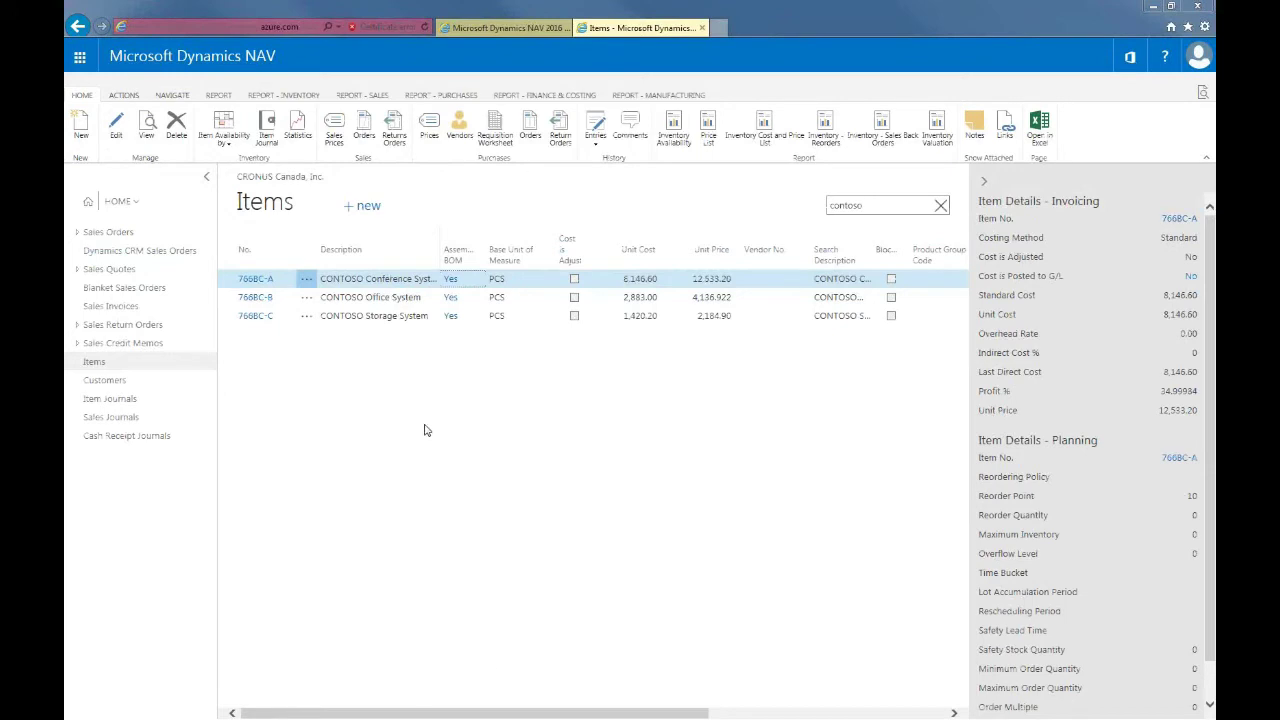
- Open the 766BC-B assembly BOM, explode the 1952-W OSLO Storage Unit/Shelf line, and close it
key("shift+Down")
key("ctrl+alt+b")
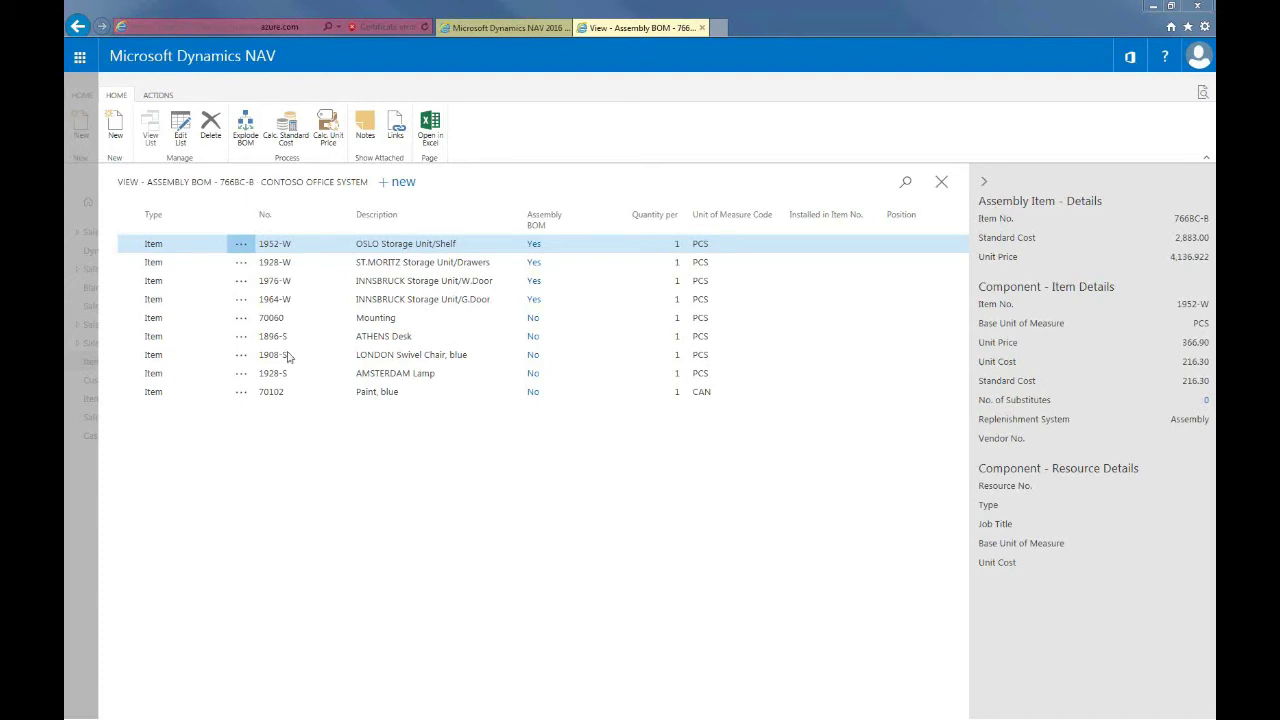
left_click(248, 143)
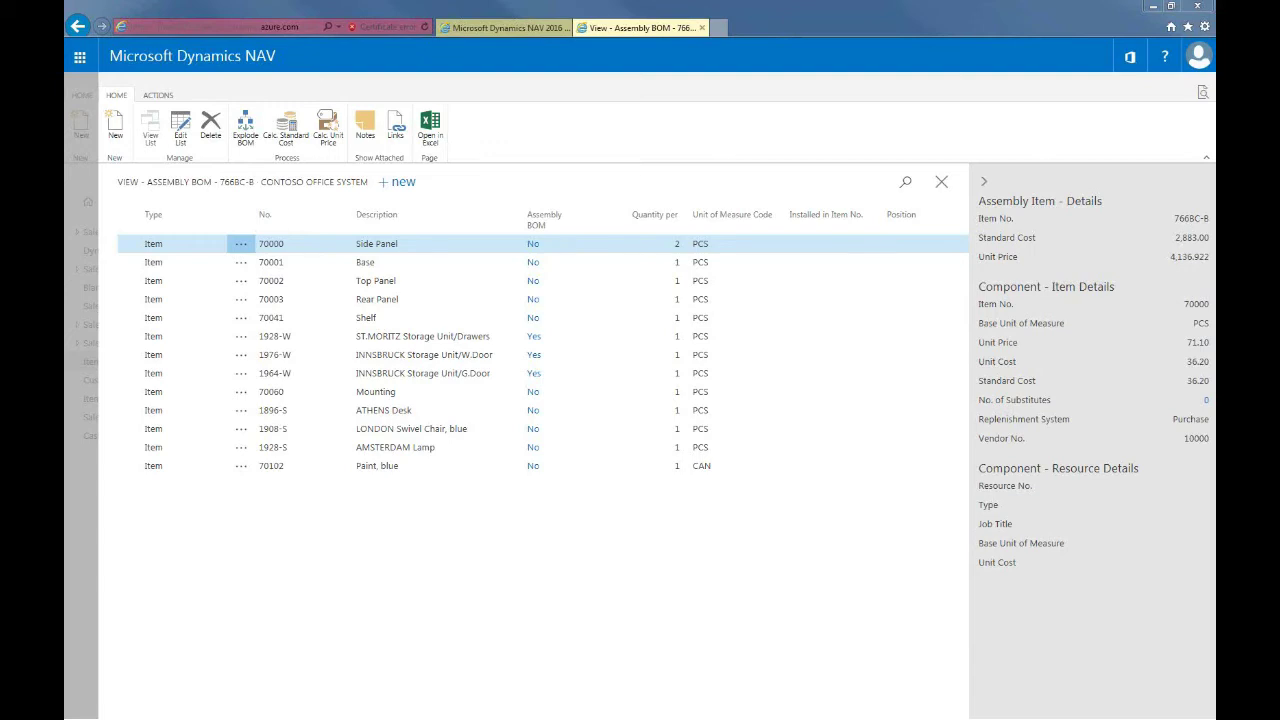
left_click(942, 186)
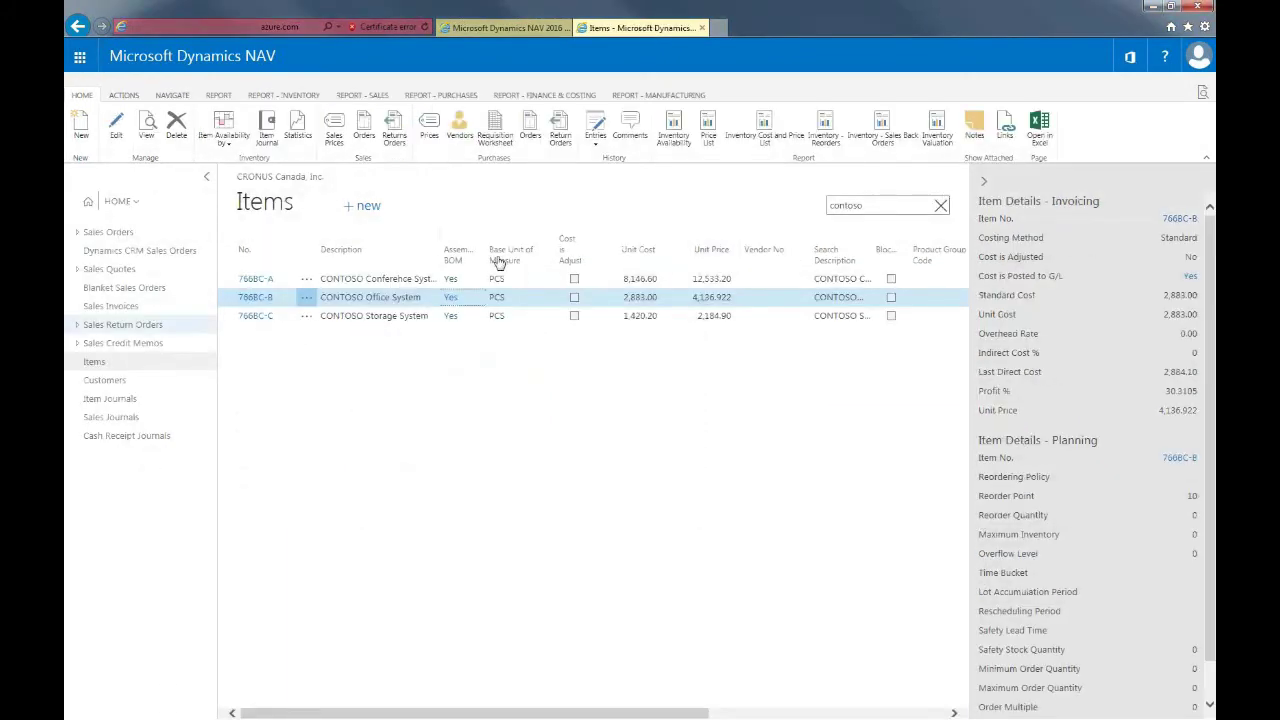
- Open the 766BC-B item card and confirm Assembly as its replenishment system
left_click(256, 298)
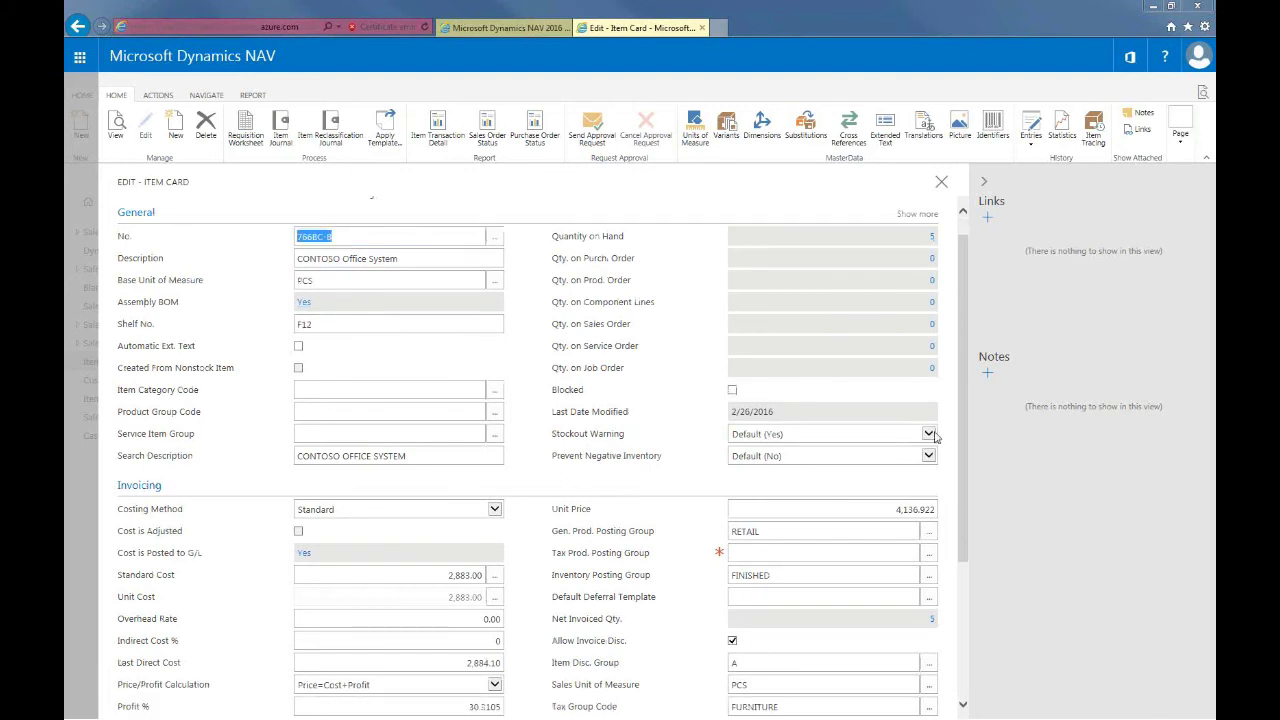
left_click_drag(963, 438, 951, 517)
scroll(951, 517, "down", 2)
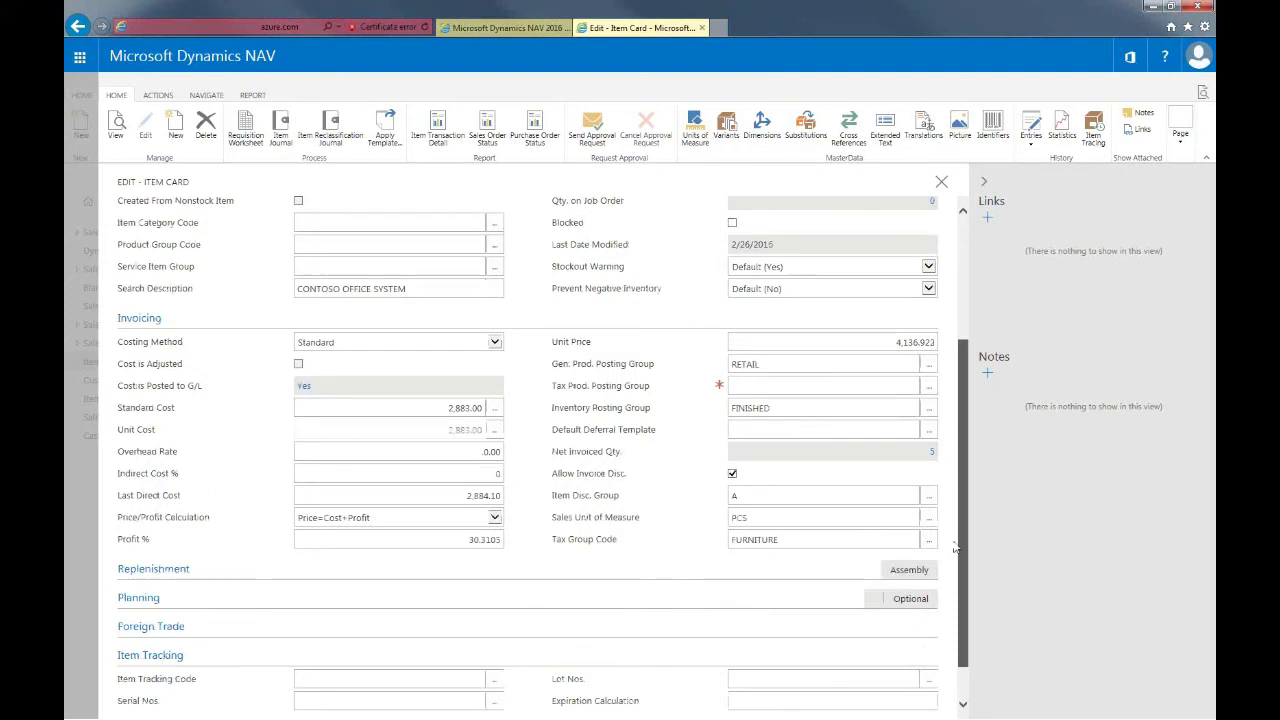
left_click(153, 553)
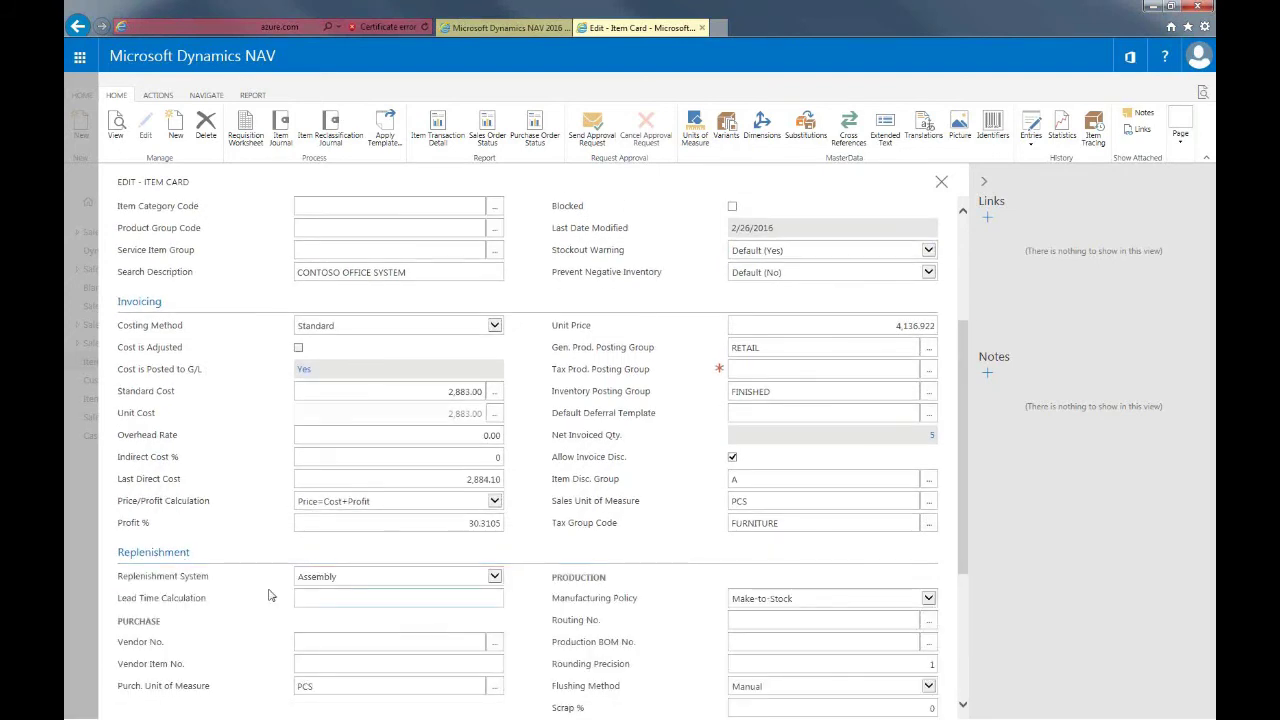
left_click(494, 578)
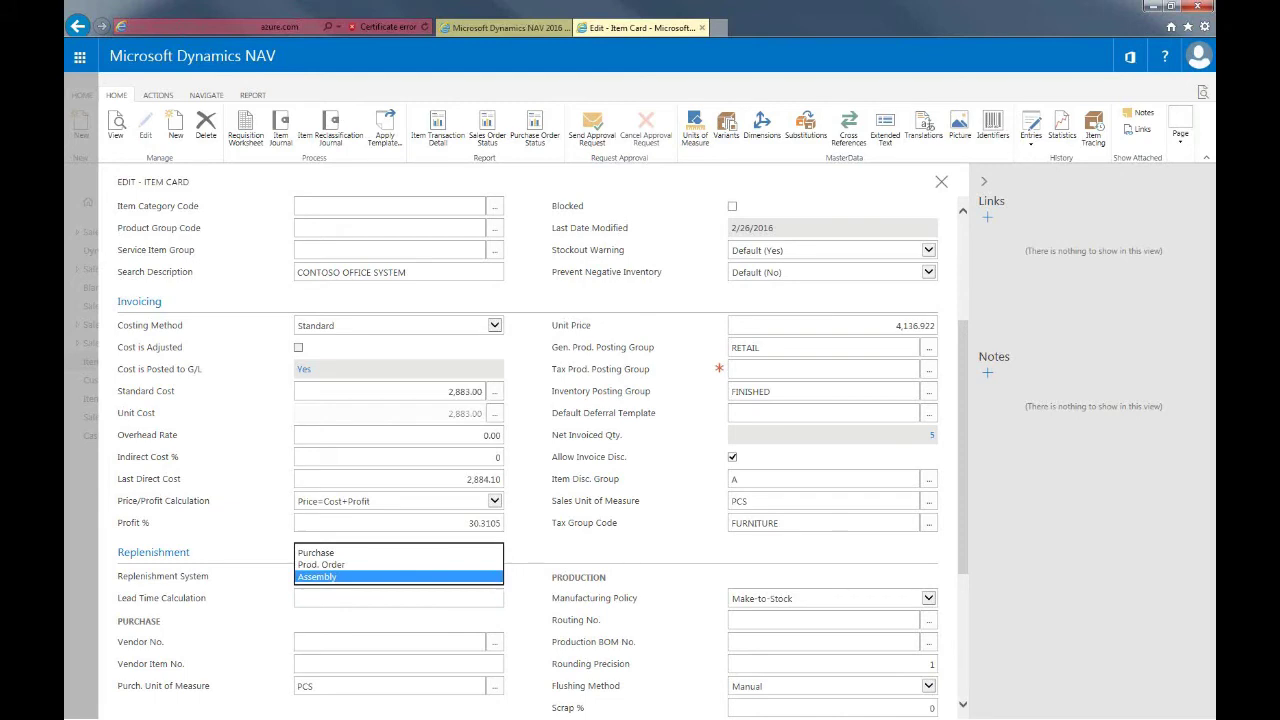
key("Return")
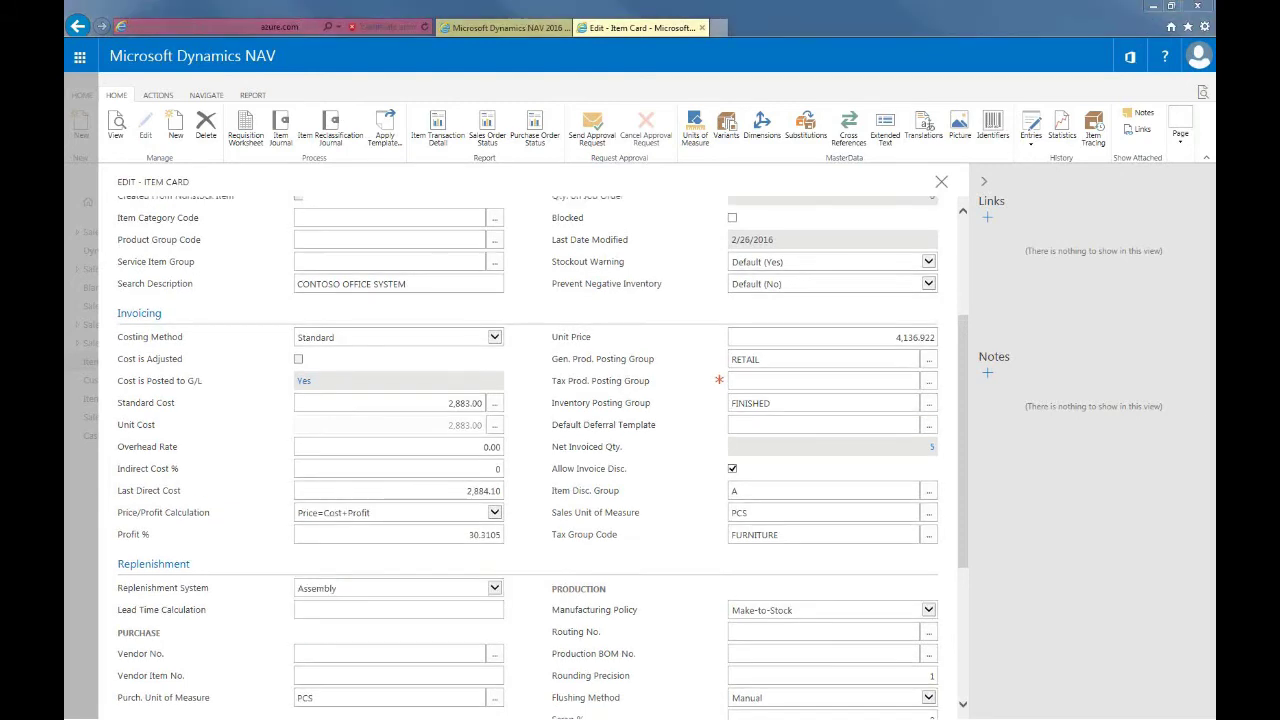
- Keep the assembly policy at Assemble-to-Stock and close the item card
left_click_drag(968, 503, 970, 588)
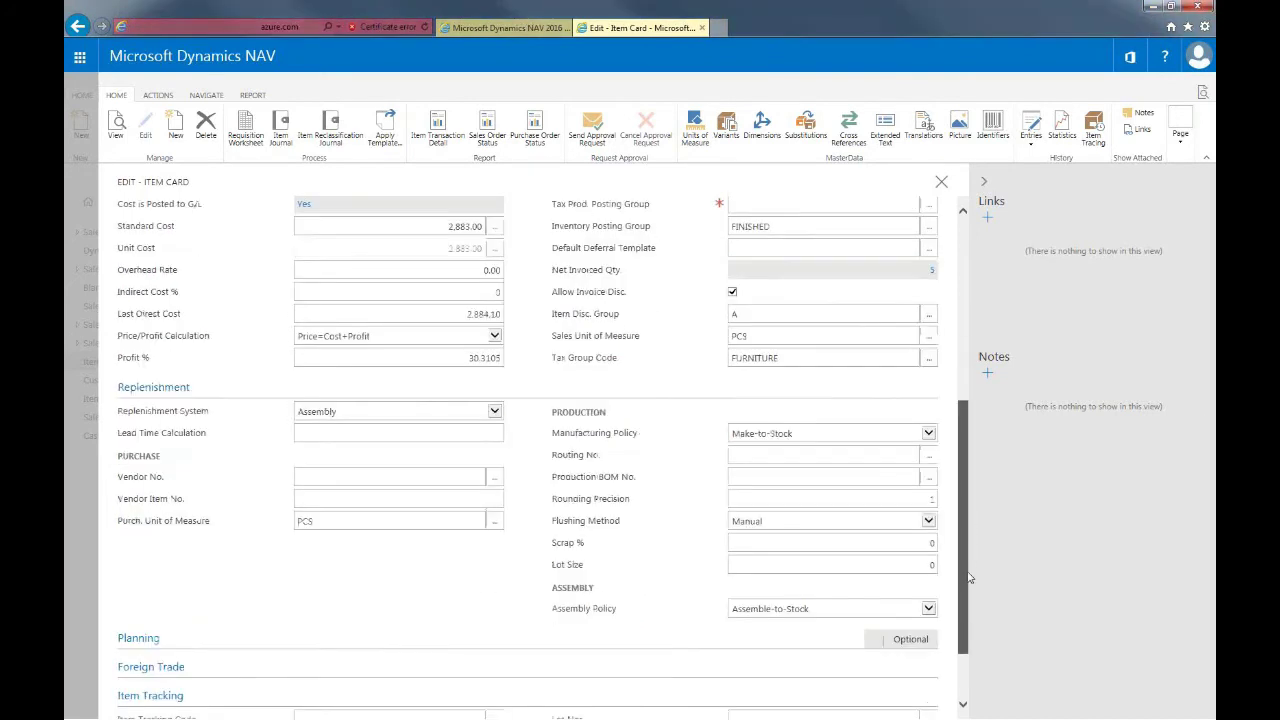
left_click(904, 609)
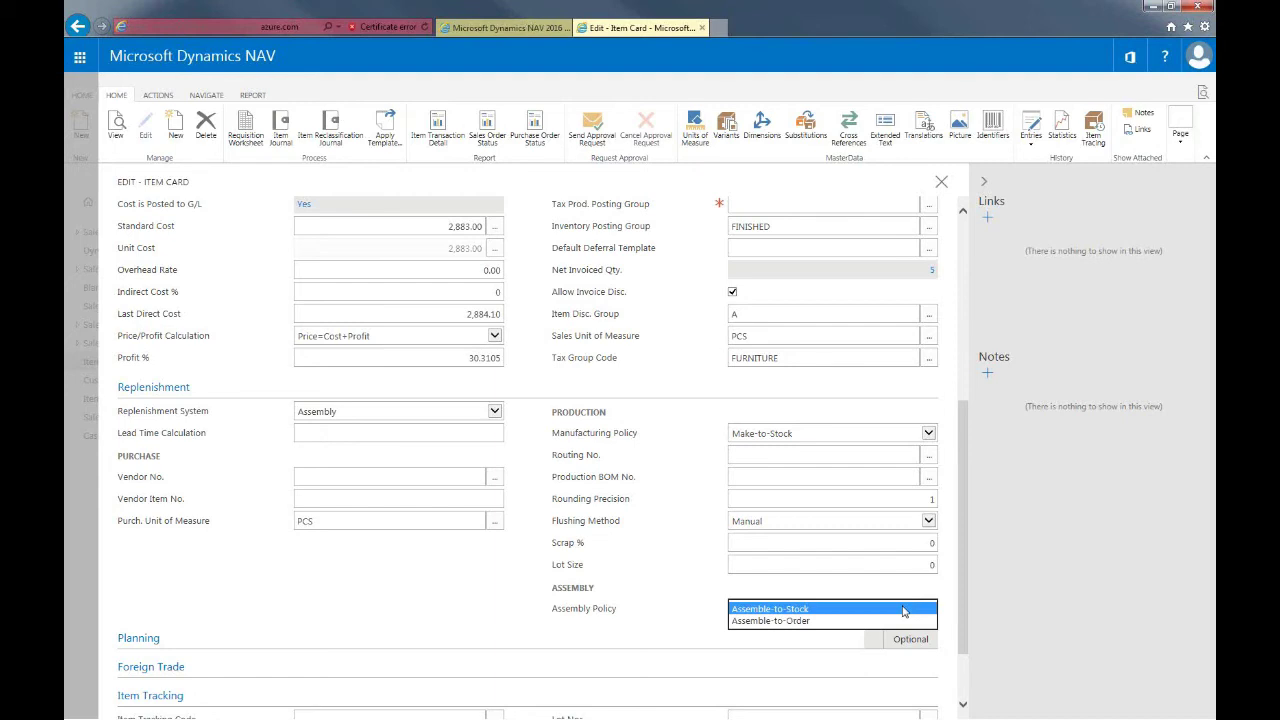
left_click(904, 609)
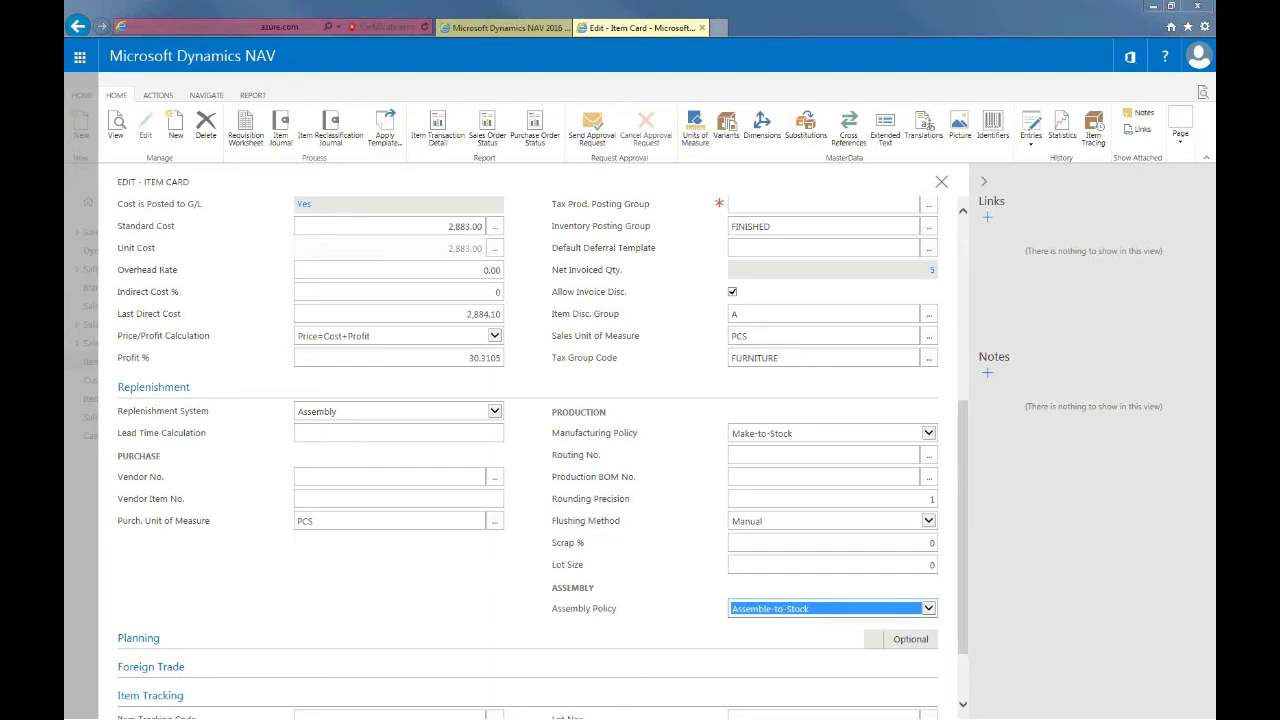
key("Escape")
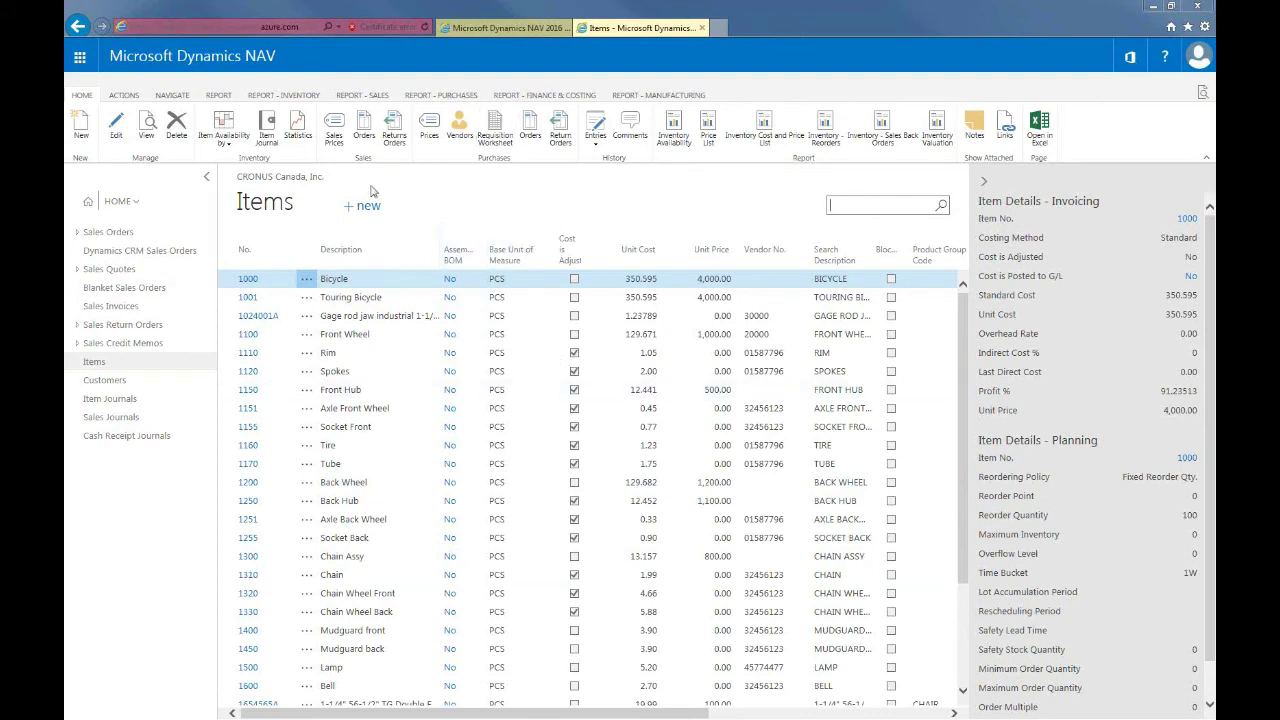
- Create new item 70105 'Toronto Conference Room Package' with base unit of measure PCS
left_click(84, 130)
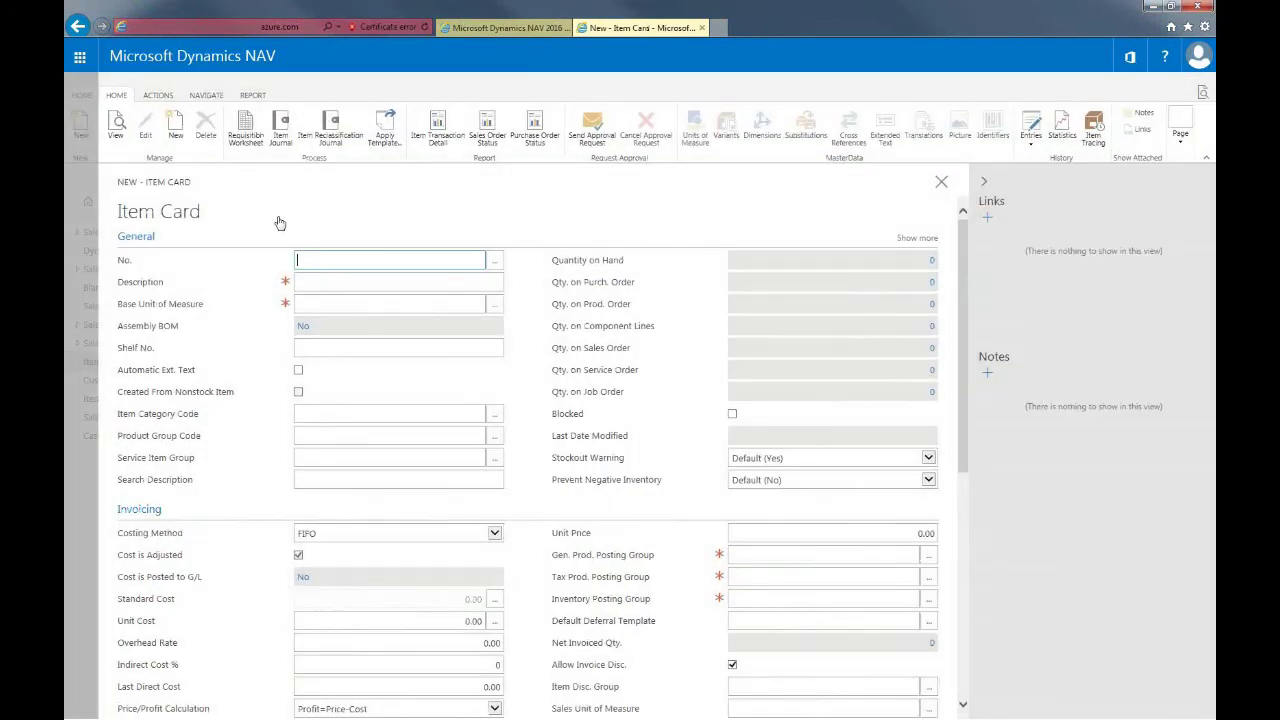
left_click(313, 257)
type("70185")
left_click(344, 281)
type("Toronto Conference ")
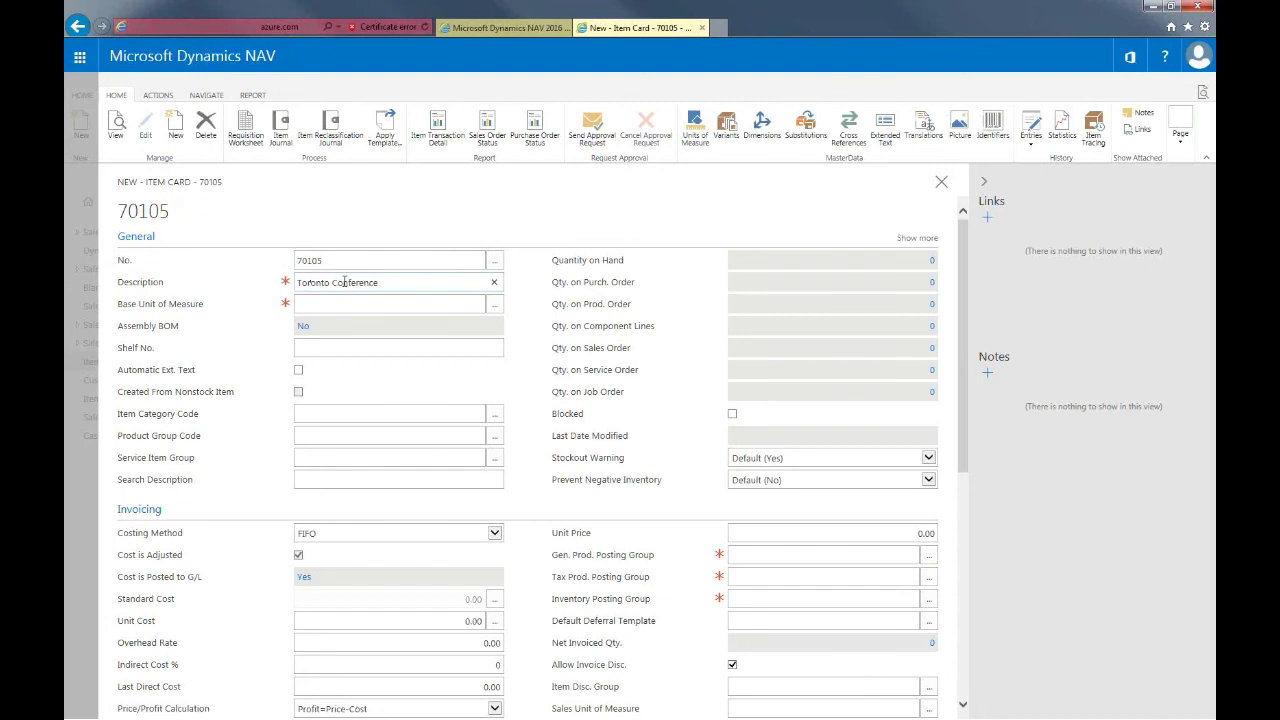
type("Room Pad")
type("kage")
left_click(458, 302)
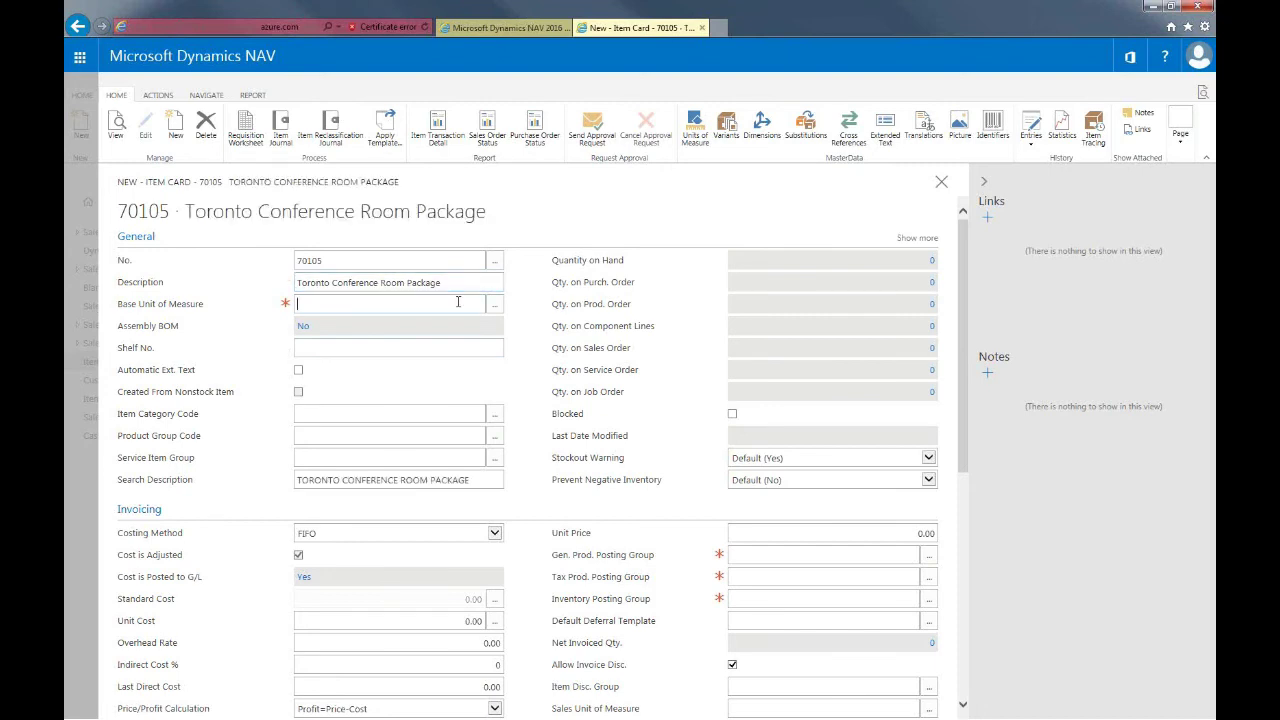
type("PCS")
key("Return")
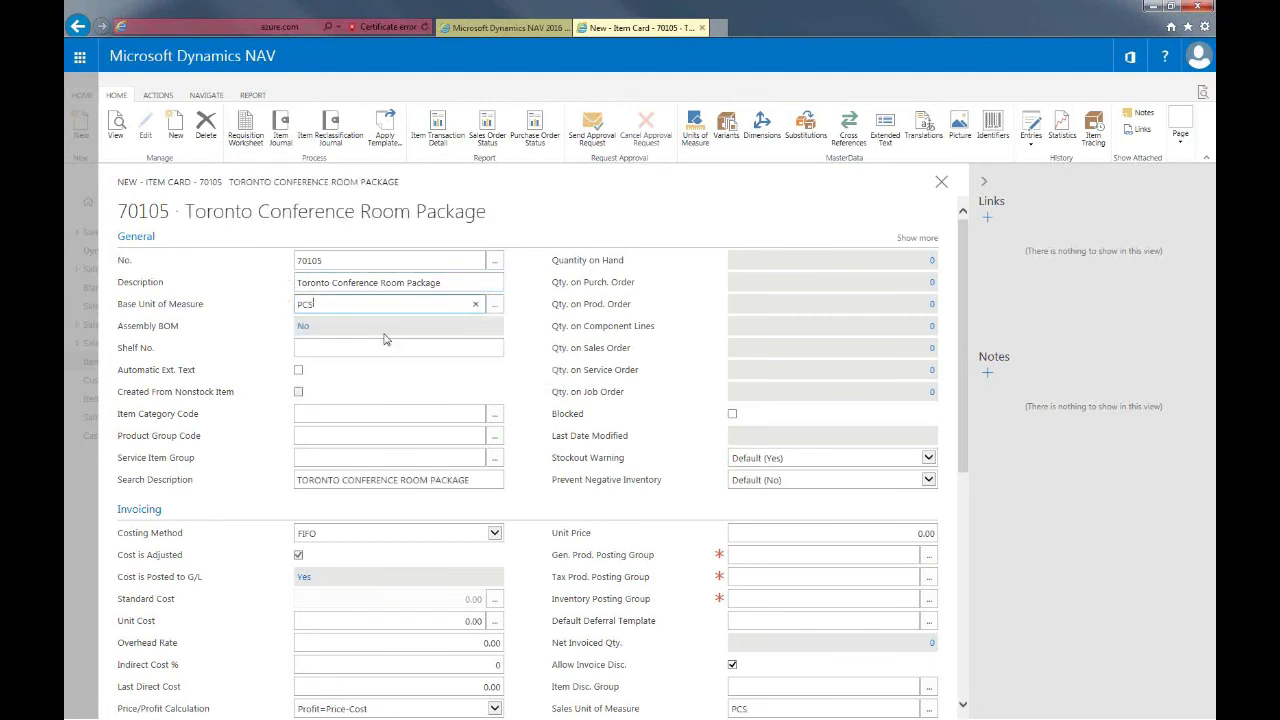
- Set Standard costing and posting groups RETAIL, TAX25 and RESALE
left_click(493, 534)
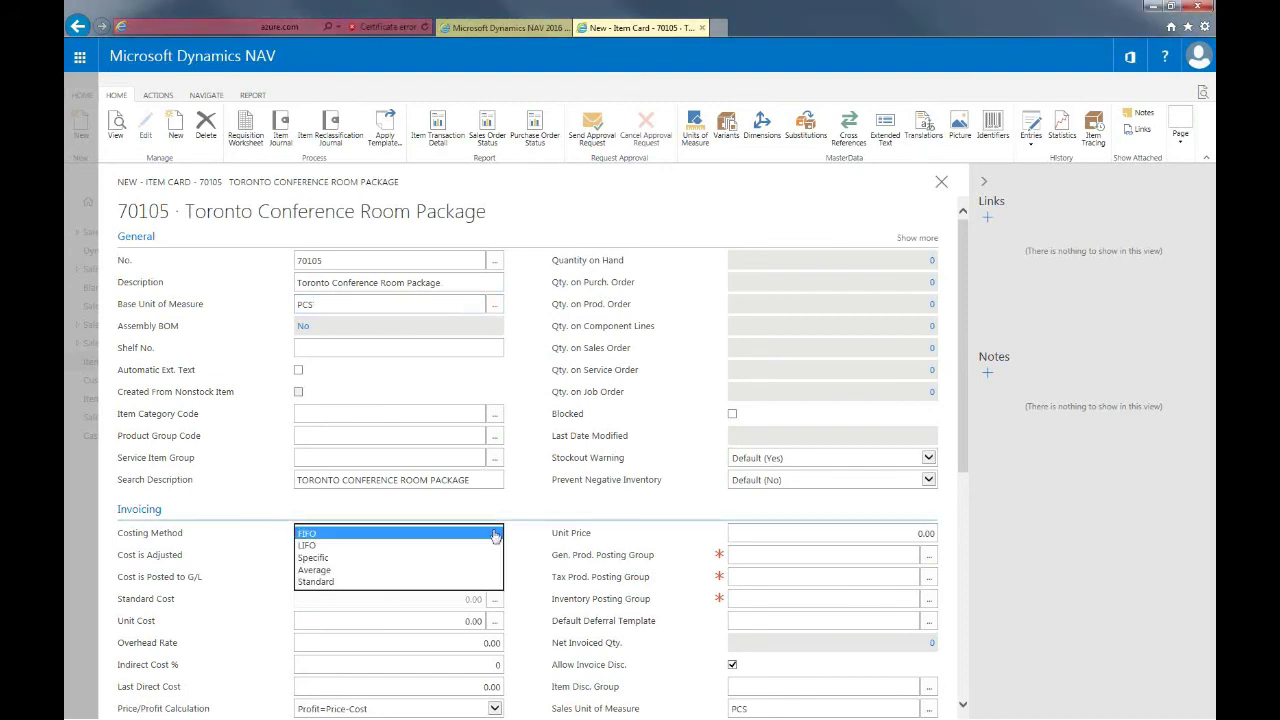
left_click(331, 584)
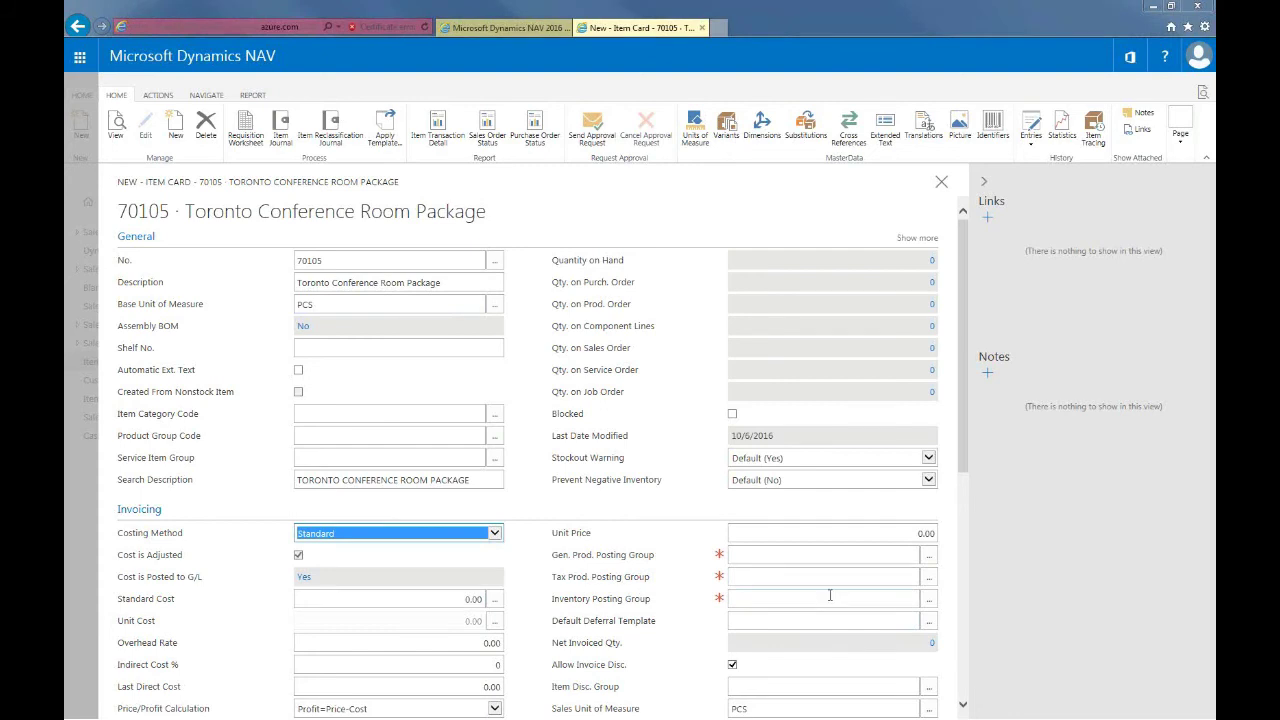
left_click(873, 553)
type("Re")
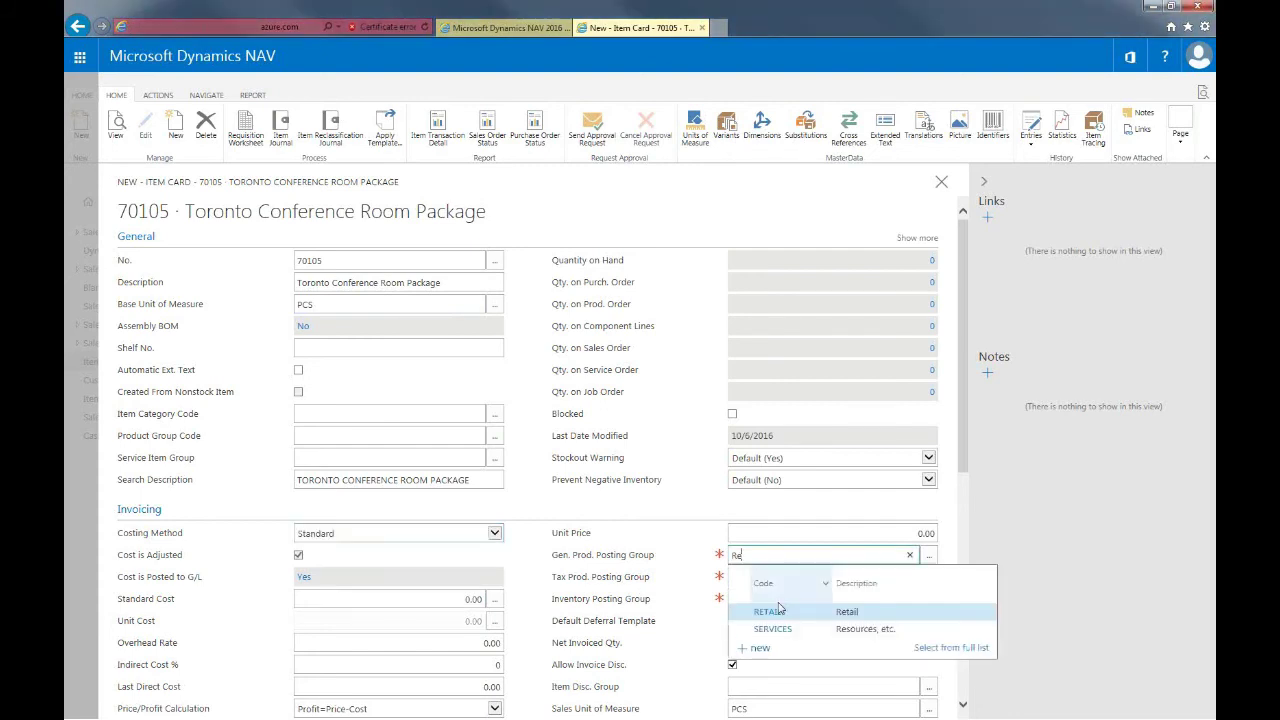
left_click(773, 613)
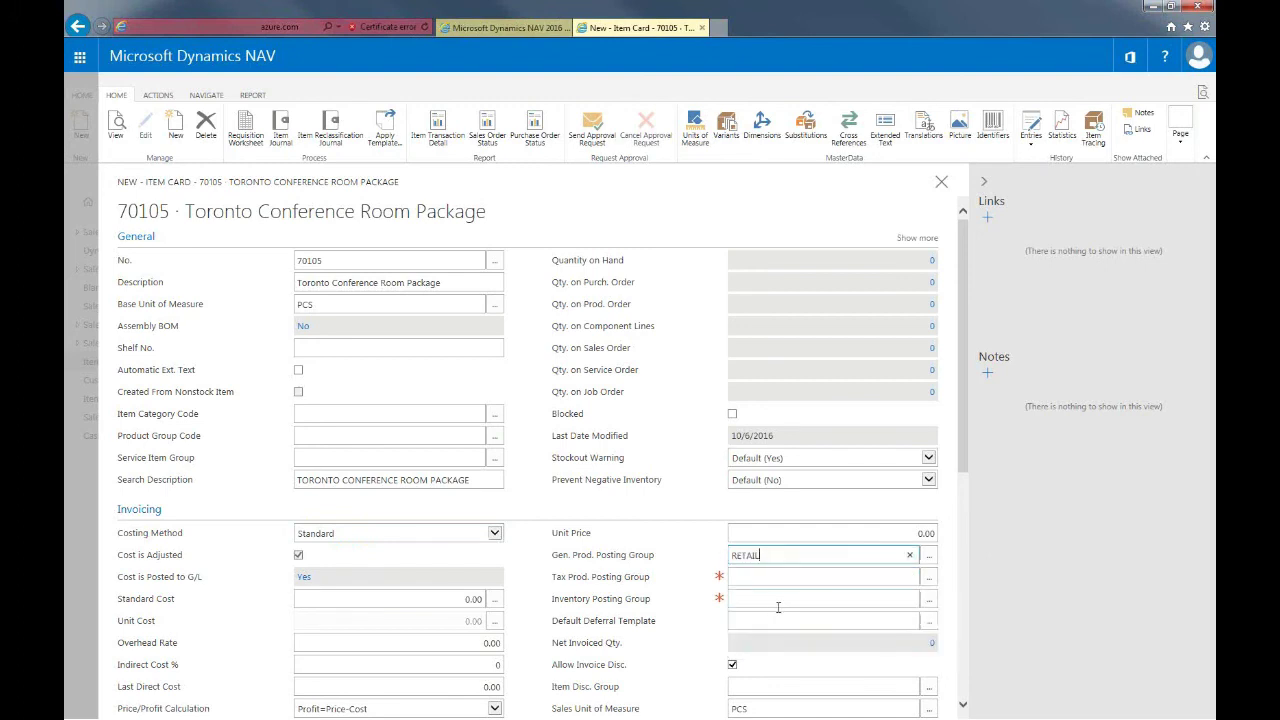
left_click(817, 577)
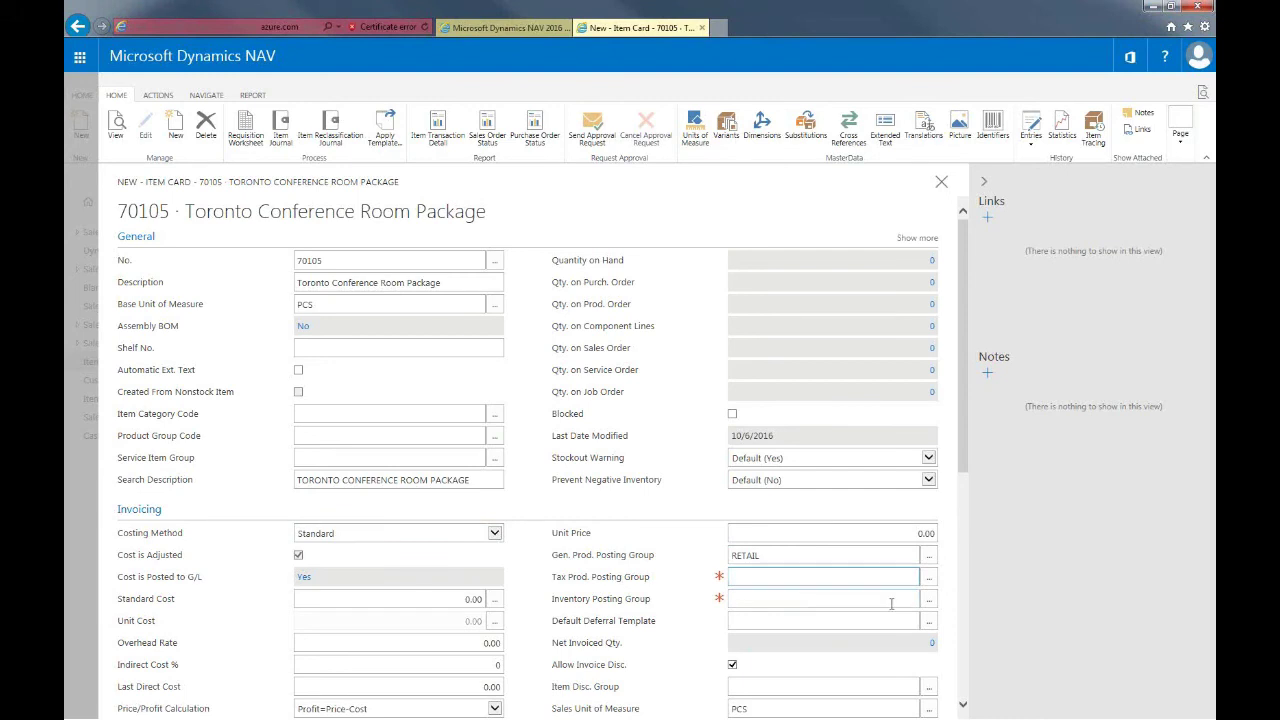
left_click(925, 578)
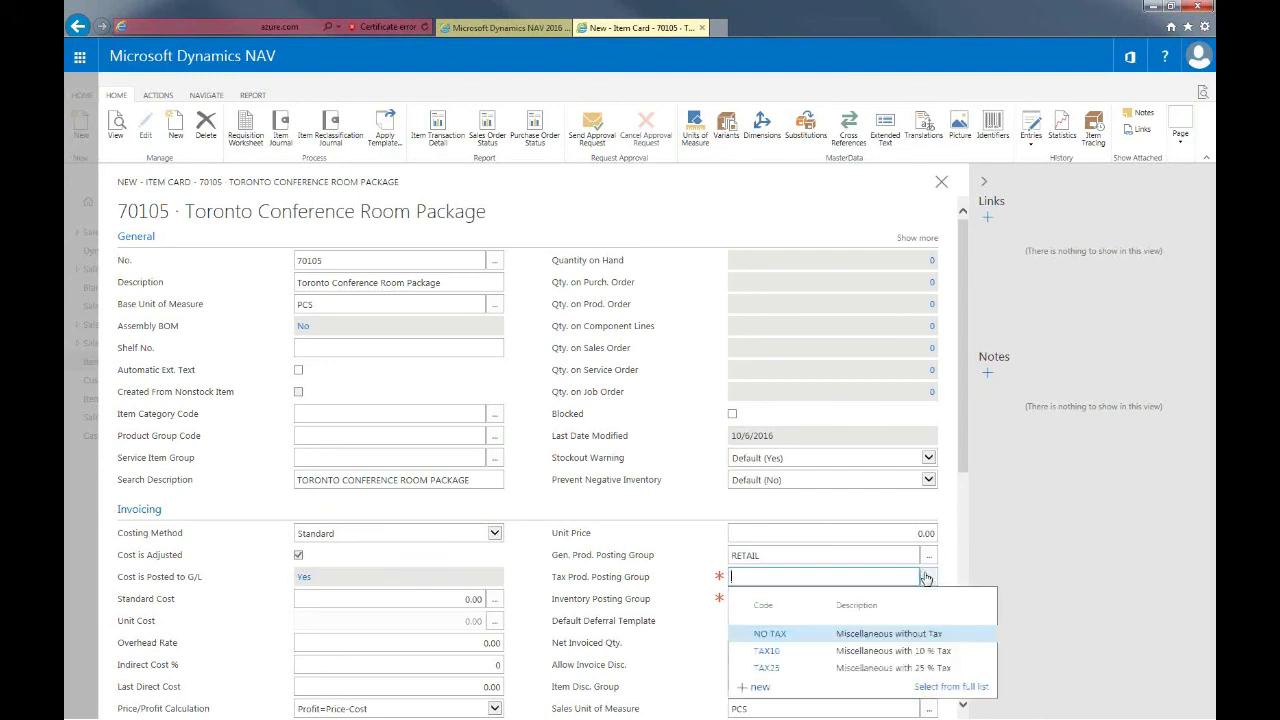
left_click(757, 675)
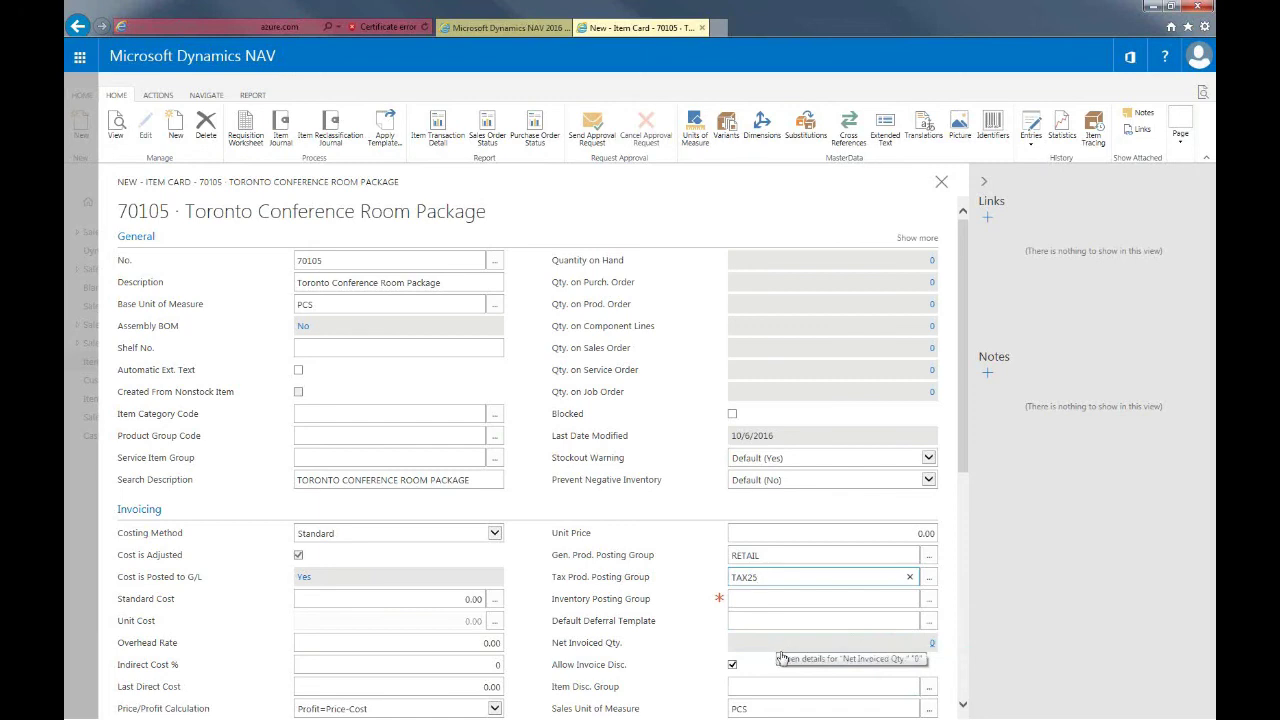
left_click(777, 605)
type("RE")
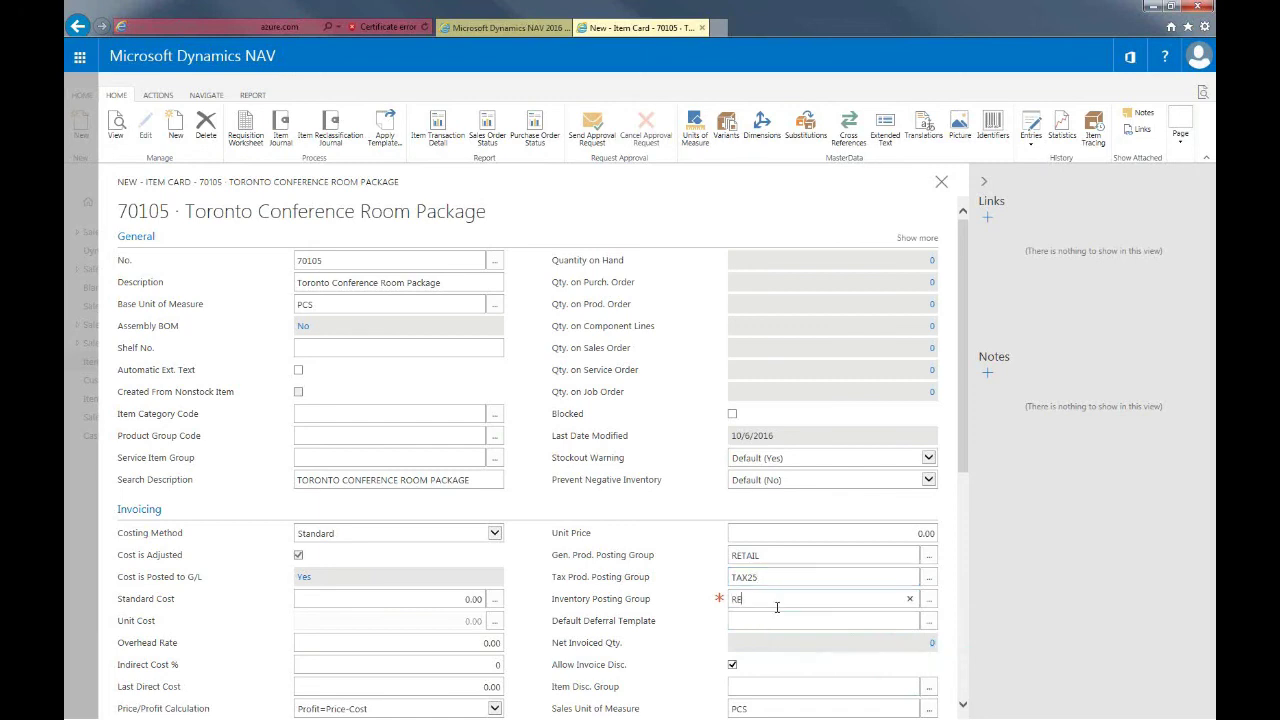
left_click(768, 656)
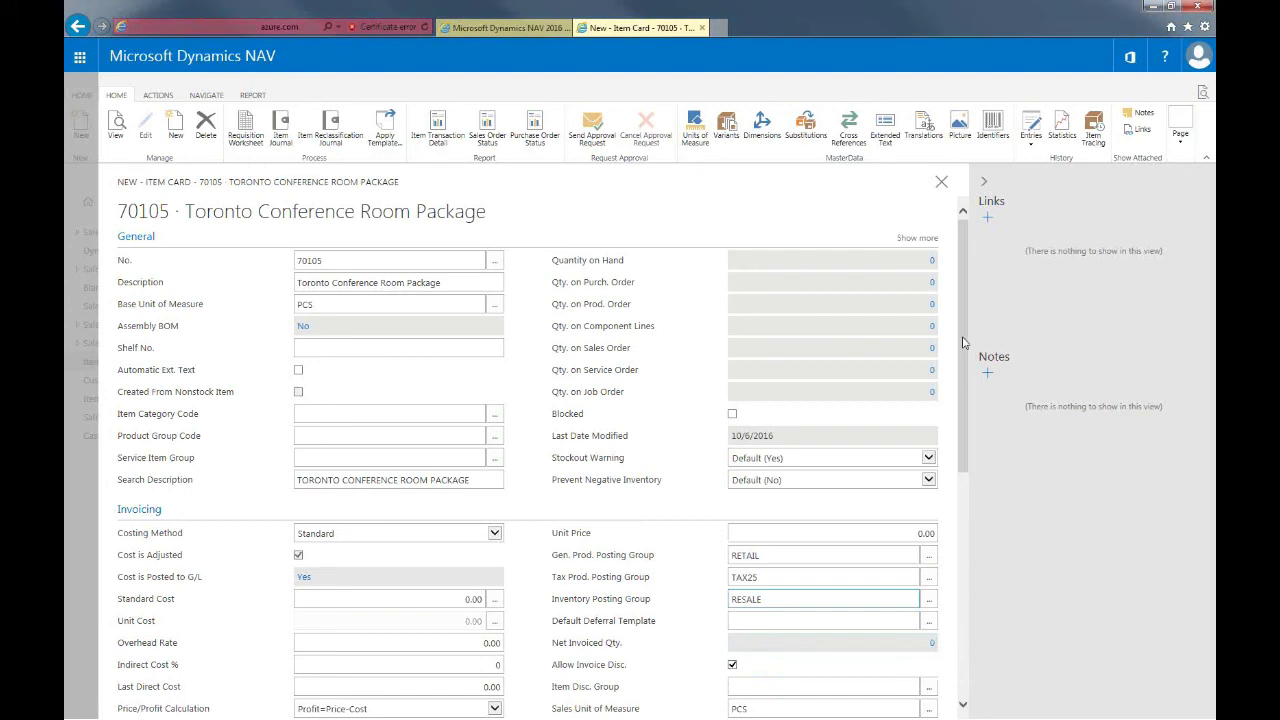
left_click_drag(957, 357, 955, 450)
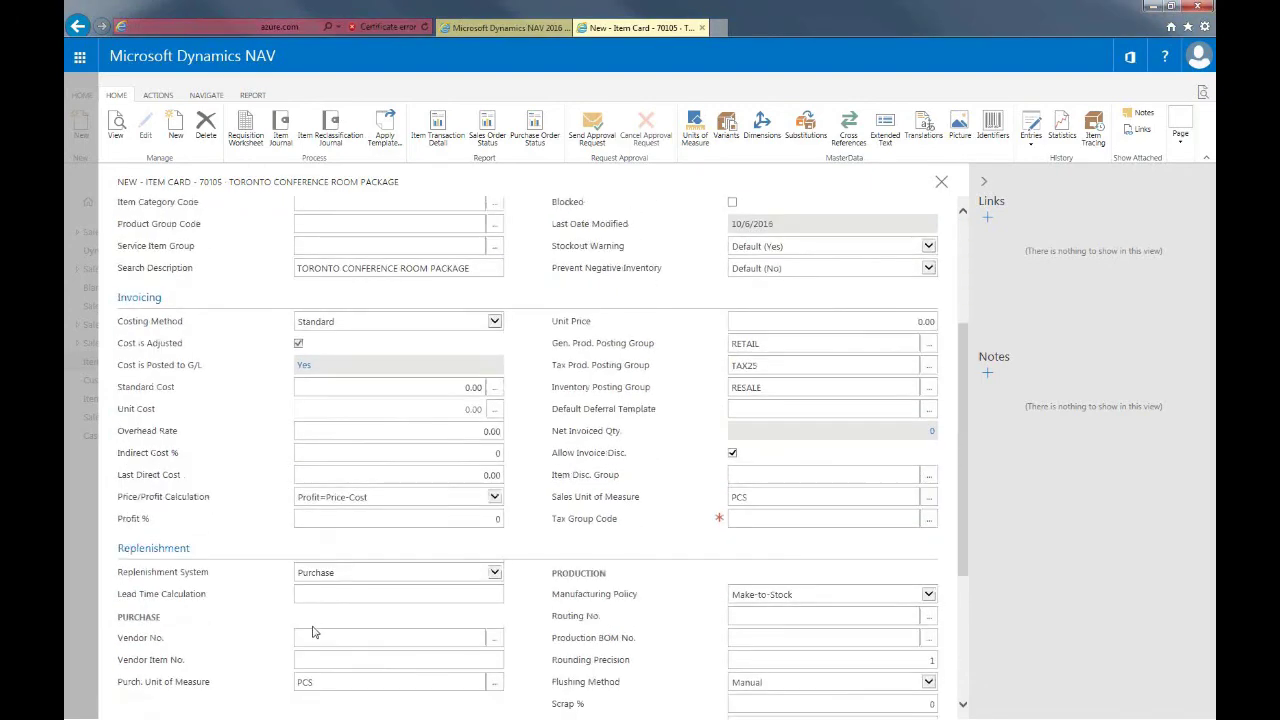
left_click(404, 574)
left_click(387, 596)
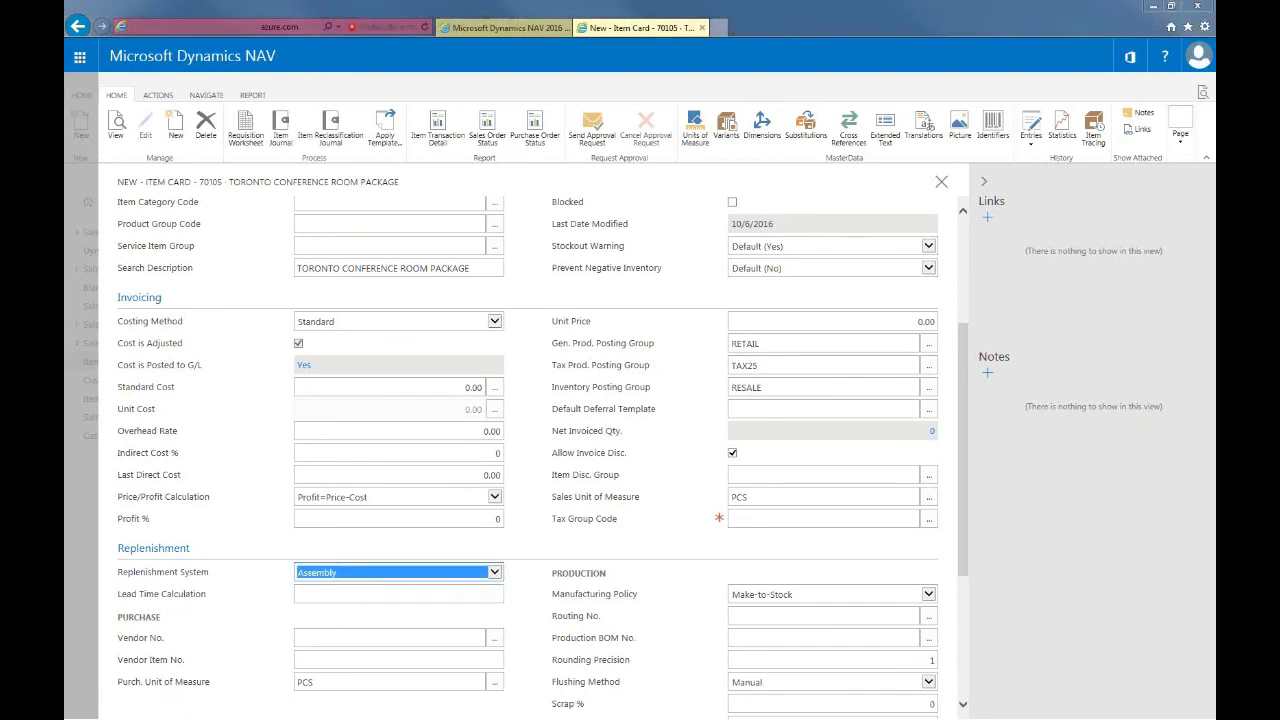
scroll(958, 568, "down", 5)
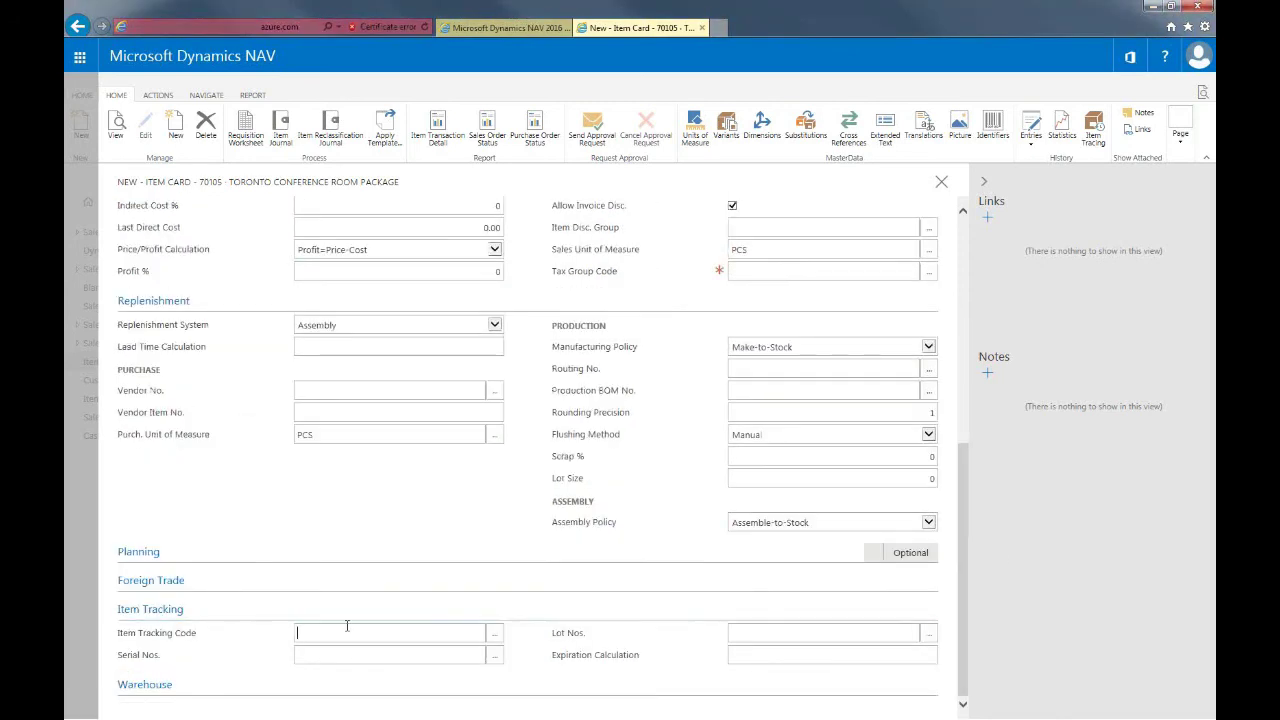
type("SNALL")
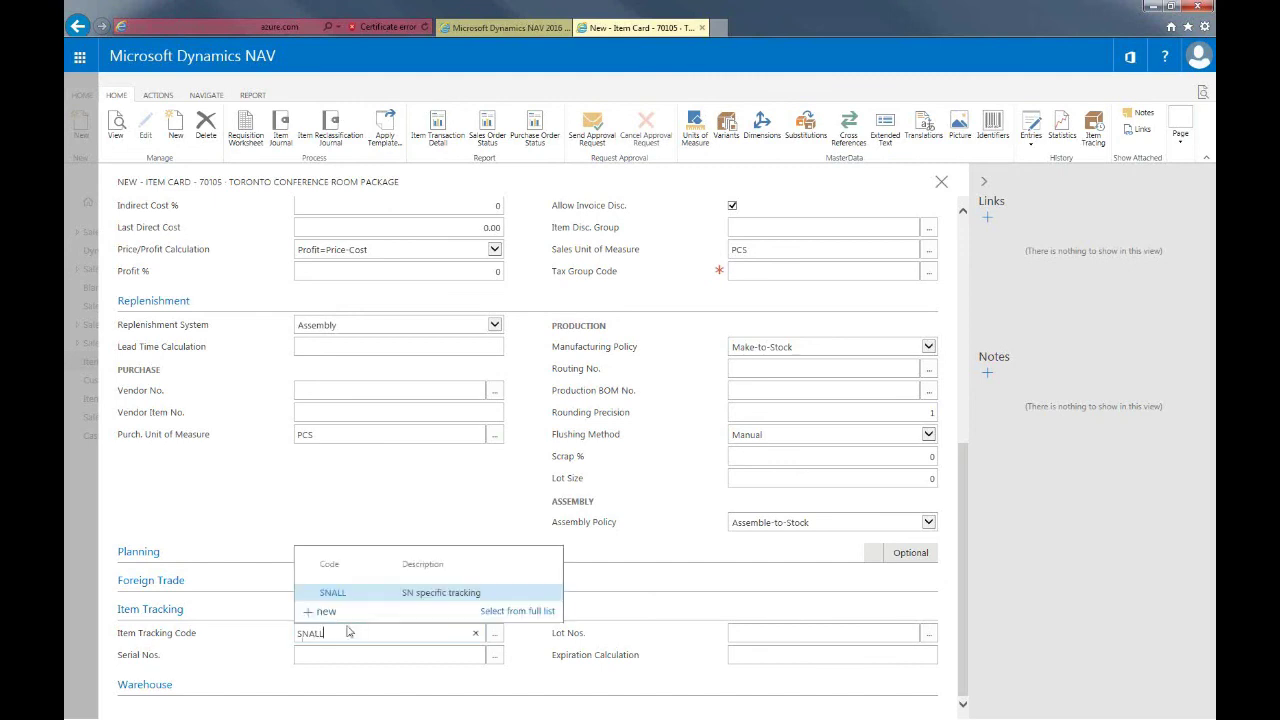
left_click(323, 598)
key("Tab")
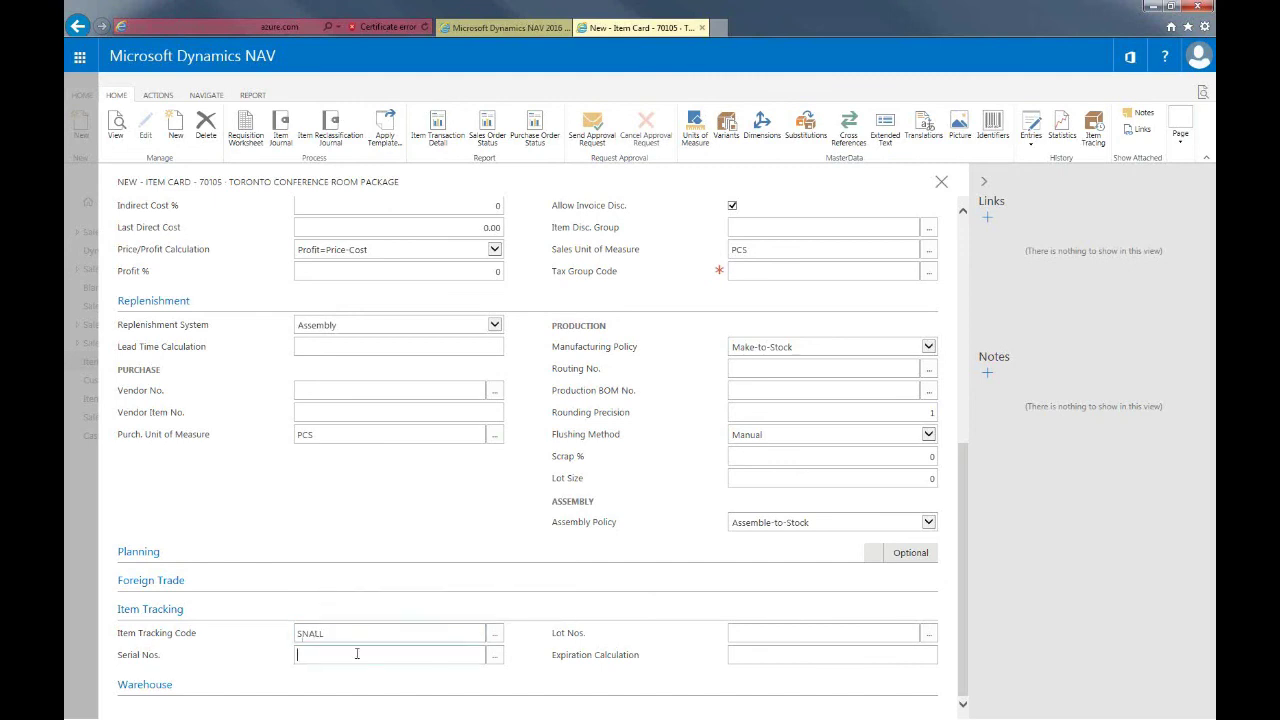
type("SN2")
key("Return")
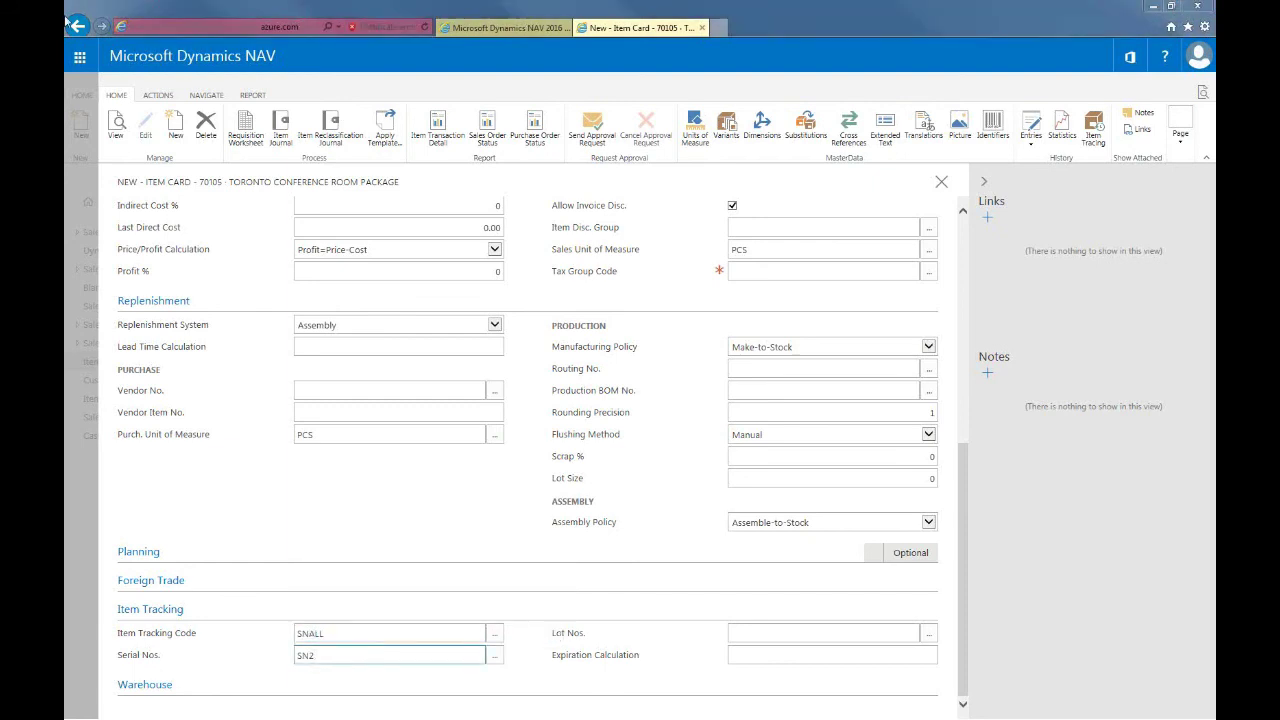
left_click_drag(962, 543, 963, 316)
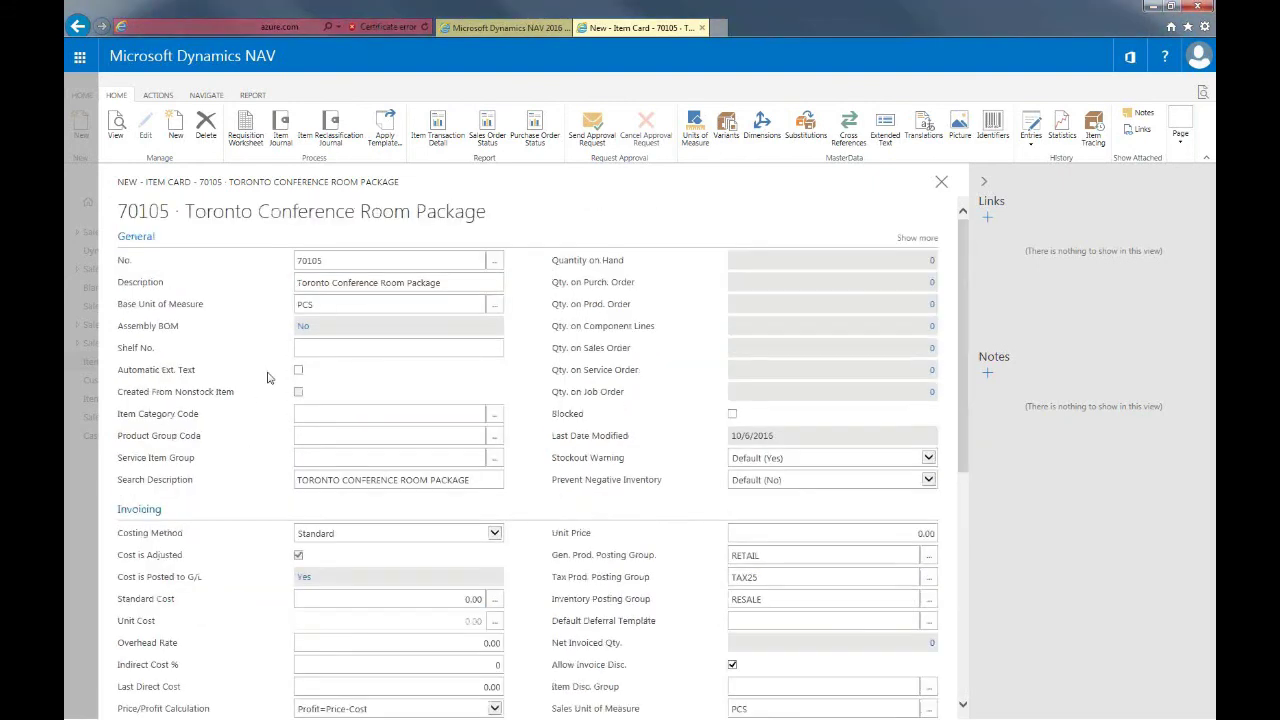
- Start the 70105 assembly BOM with item components 1900-S (qty 2) and 1920-S (qty 1)
left_click(302, 327)
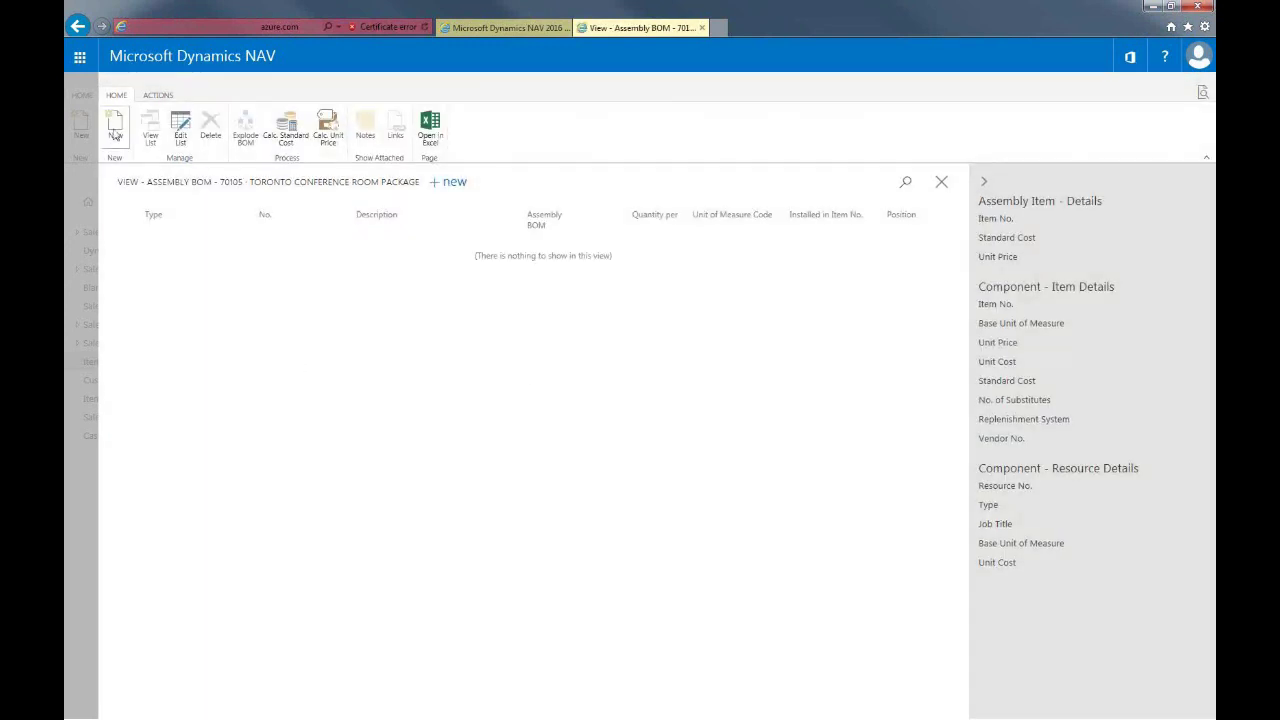
left_click(115, 135)
left_click(185, 248)
left_click(186, 250)
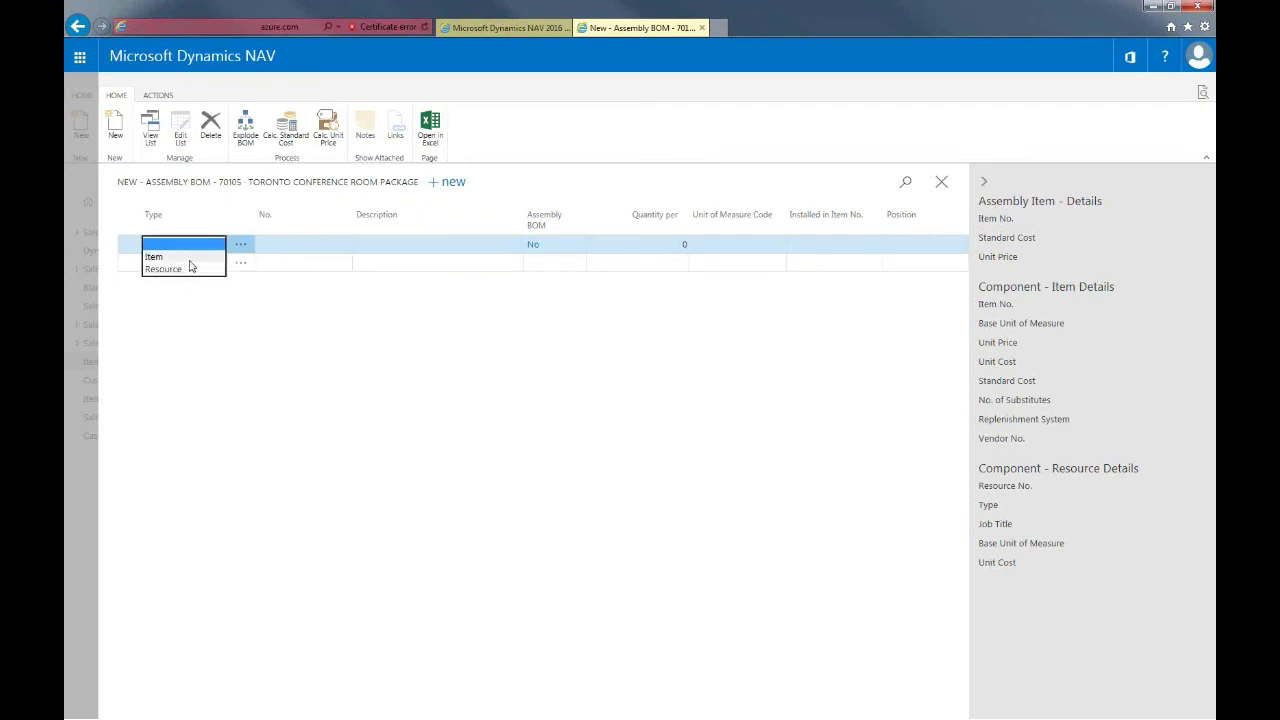
left_click(185, 258)
left_click(328, 247)
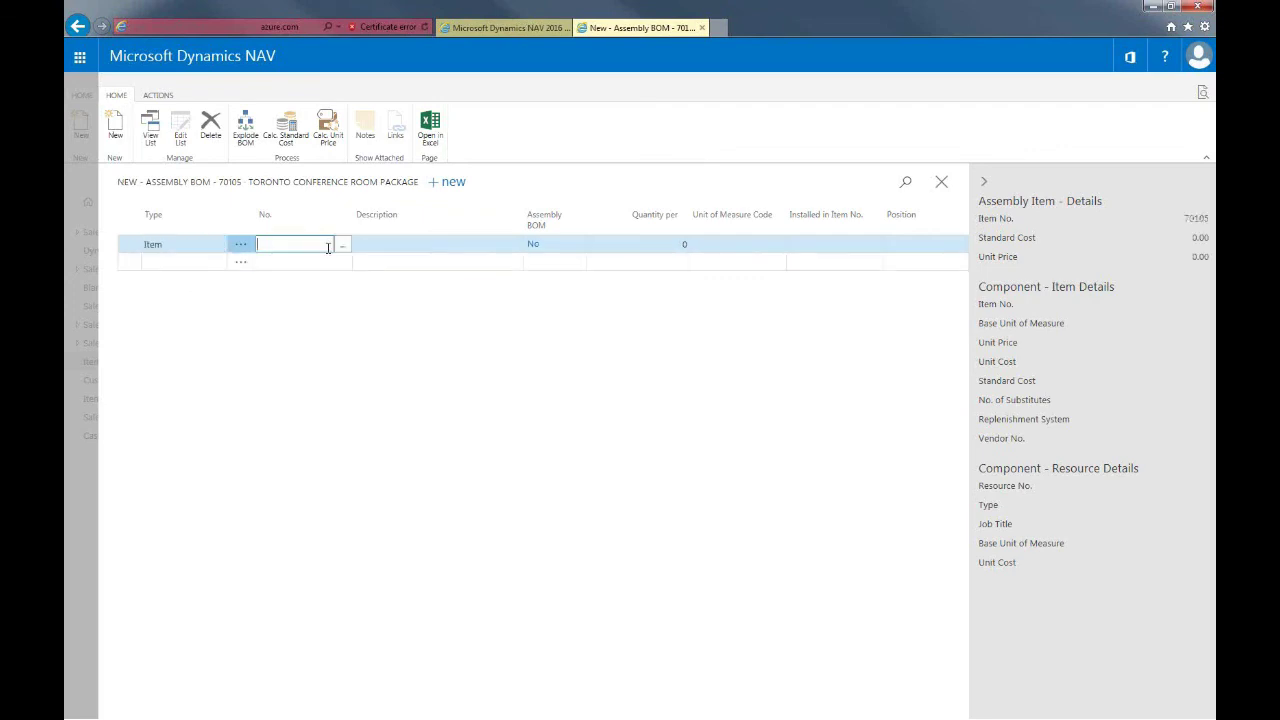
type("19")
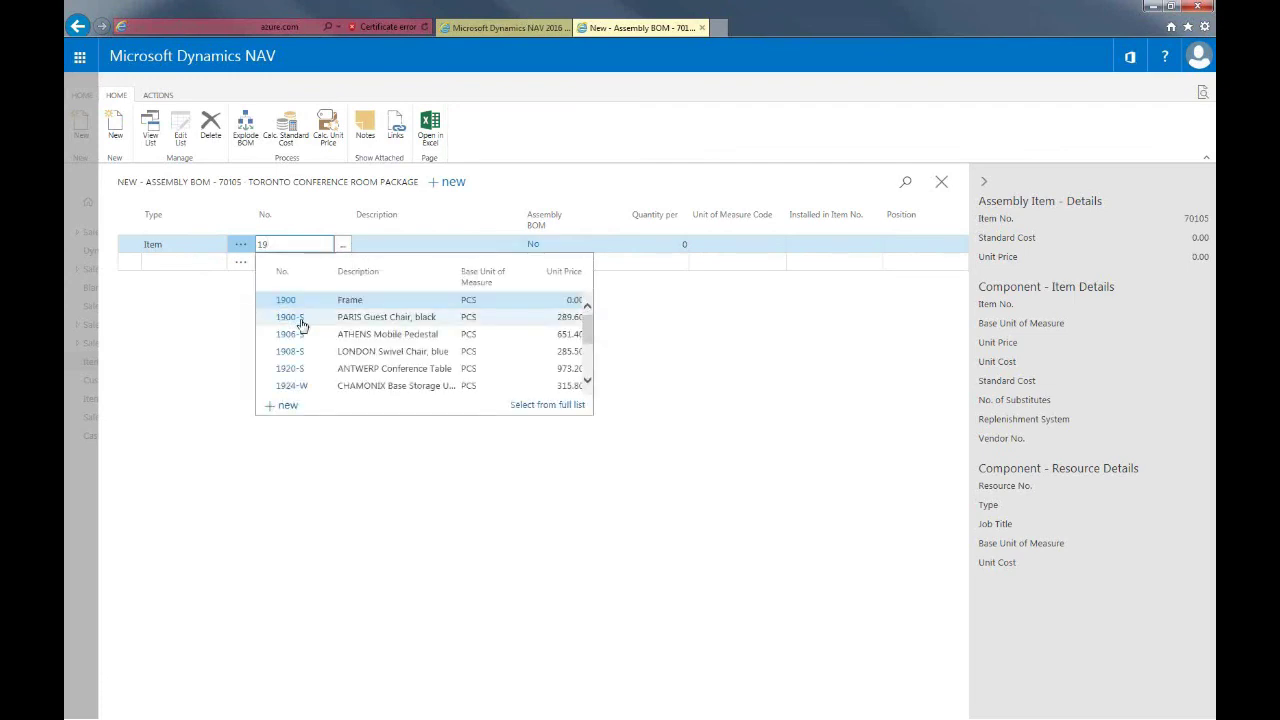
left_click(302, 325)
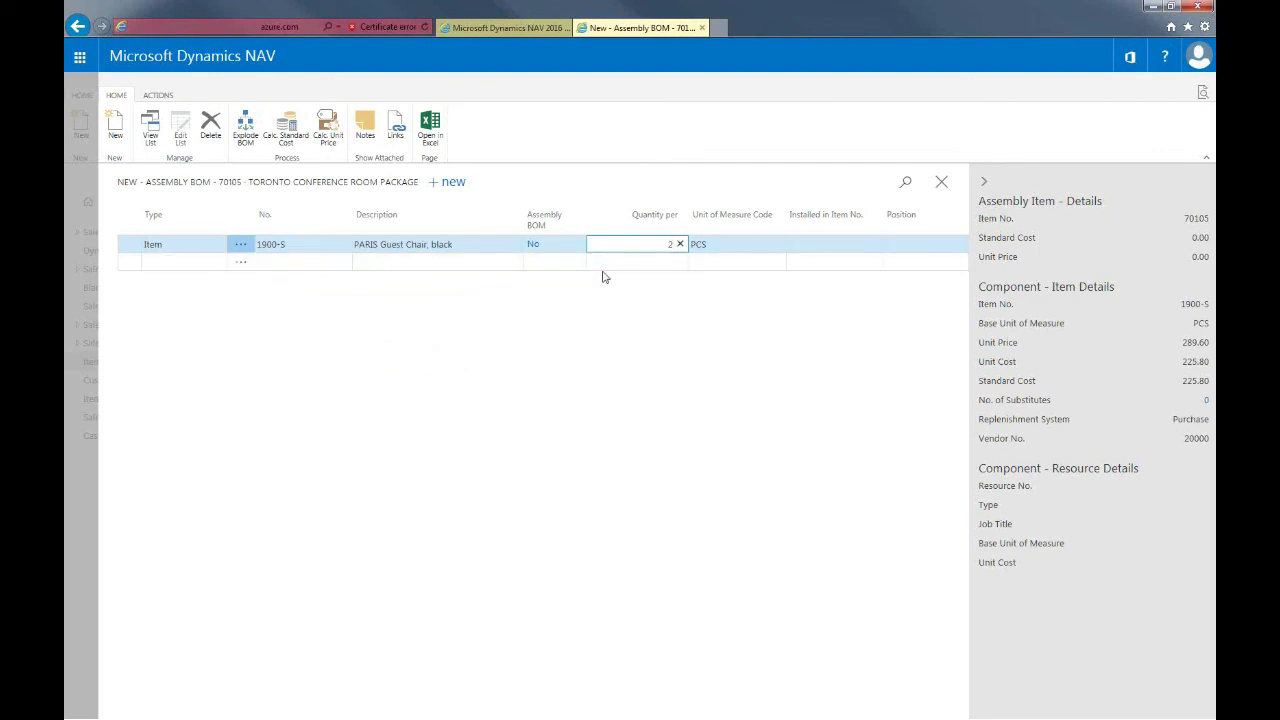
left_click(200, 262)
left_click(216, 262)
left_click(153, 274)
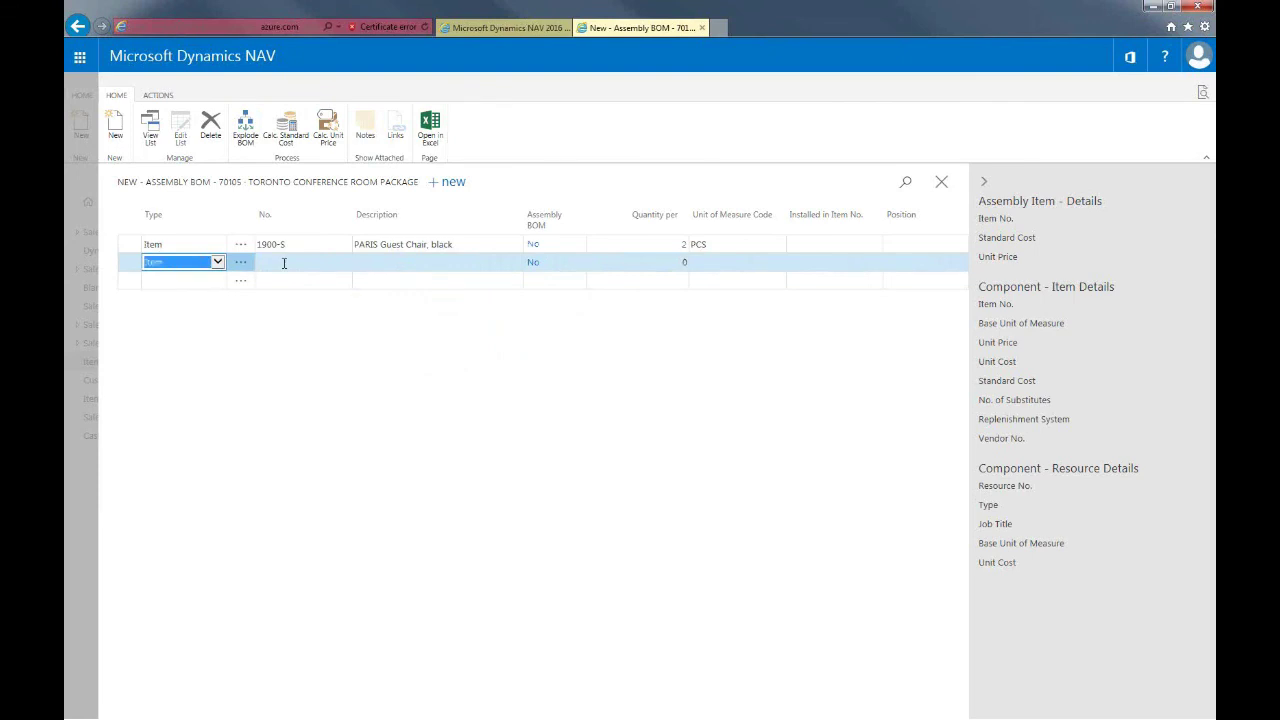
left_click(284, 263)
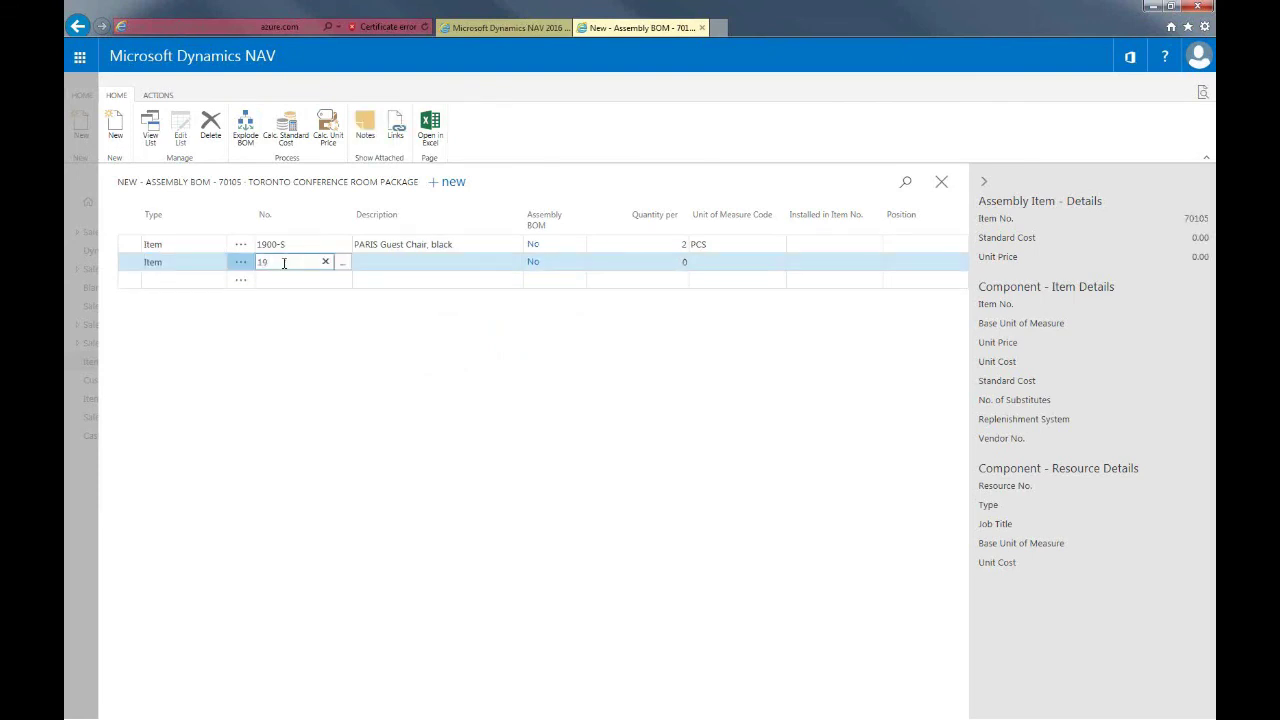
type("19")
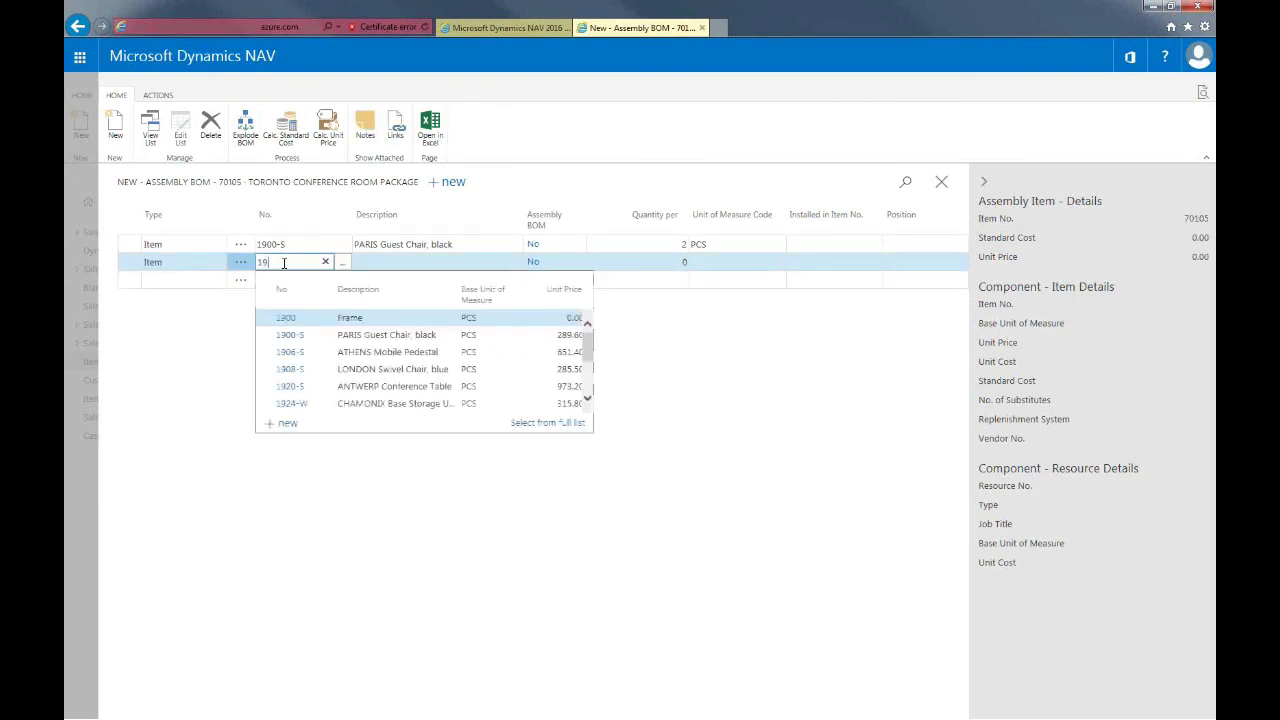
left_click(288, 389)
left_click(684, 262)
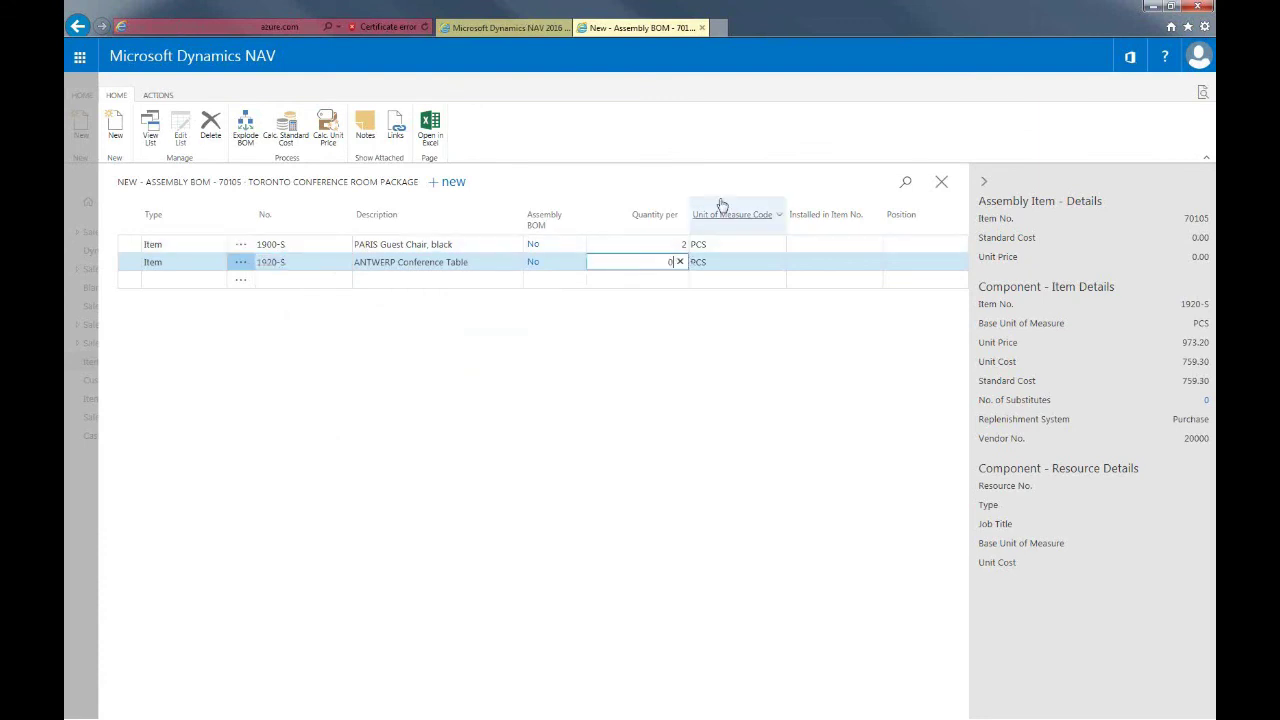
type("1")
left_click(206, 279)
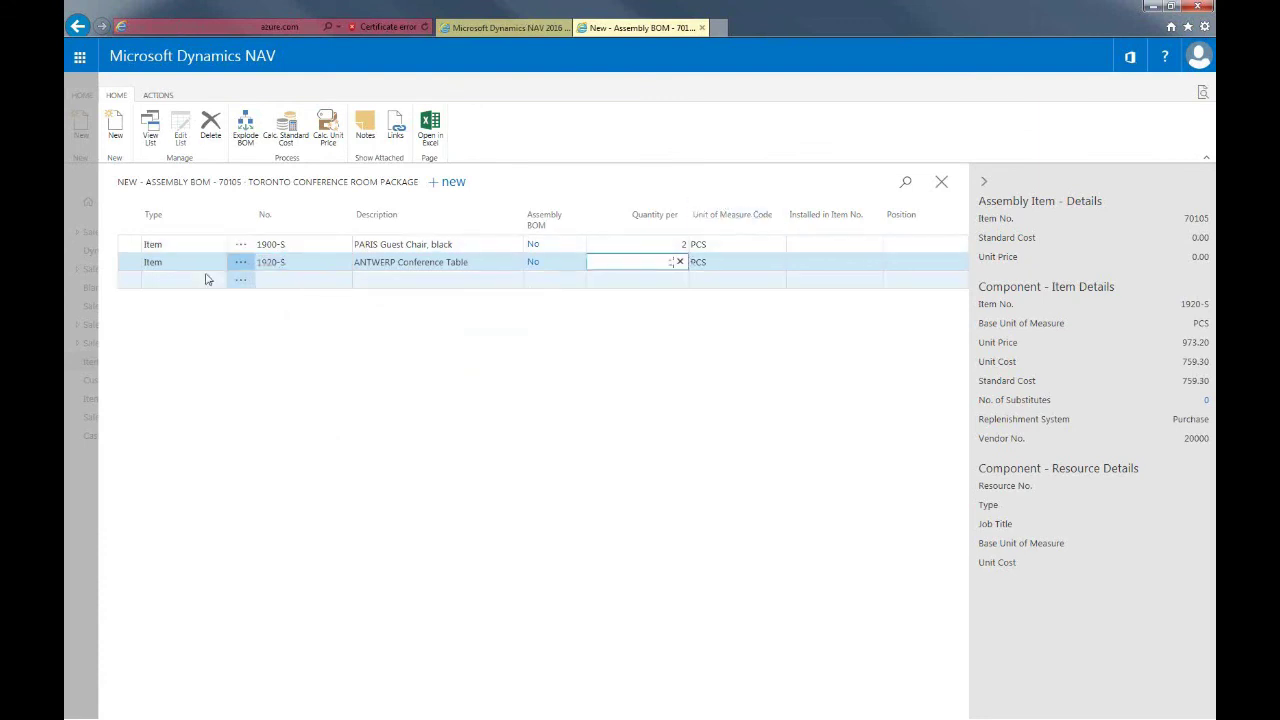
- Add item components 1908-S (qty 5) and 1906-S (qty 1), then close the BOM
left_click(217, 280)
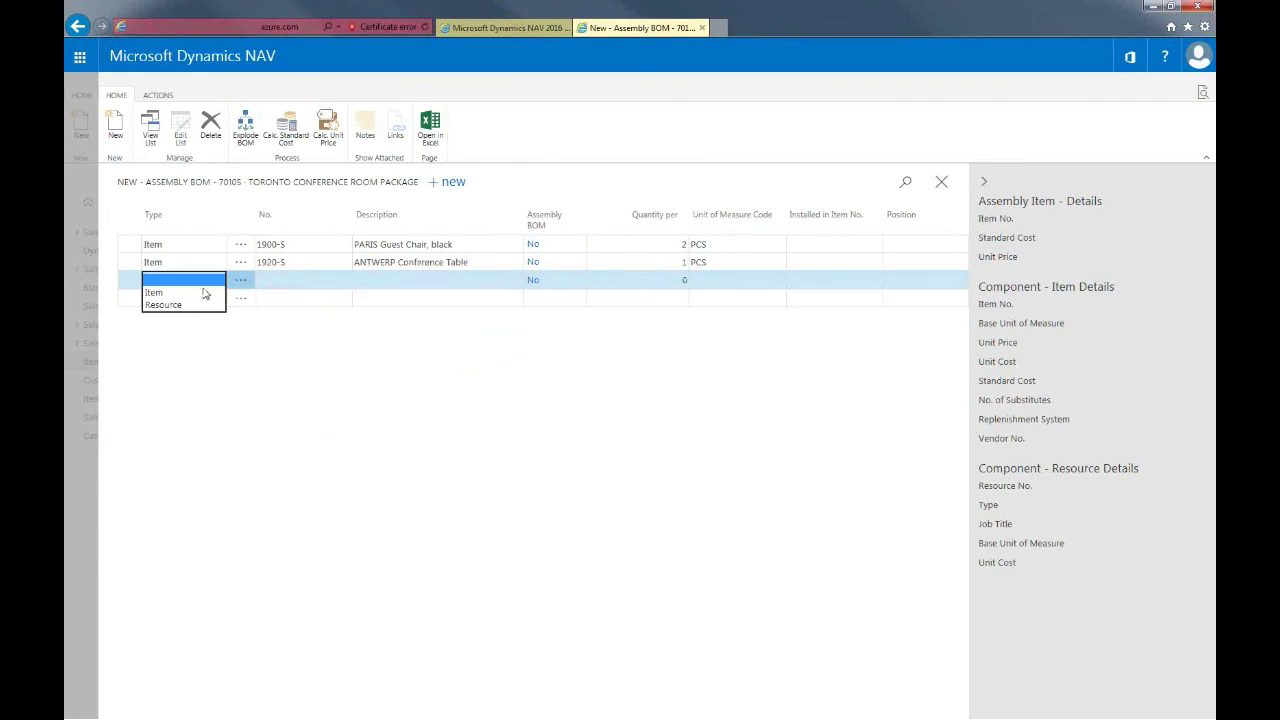
left_click(190, 300)
left_click(272, 280)
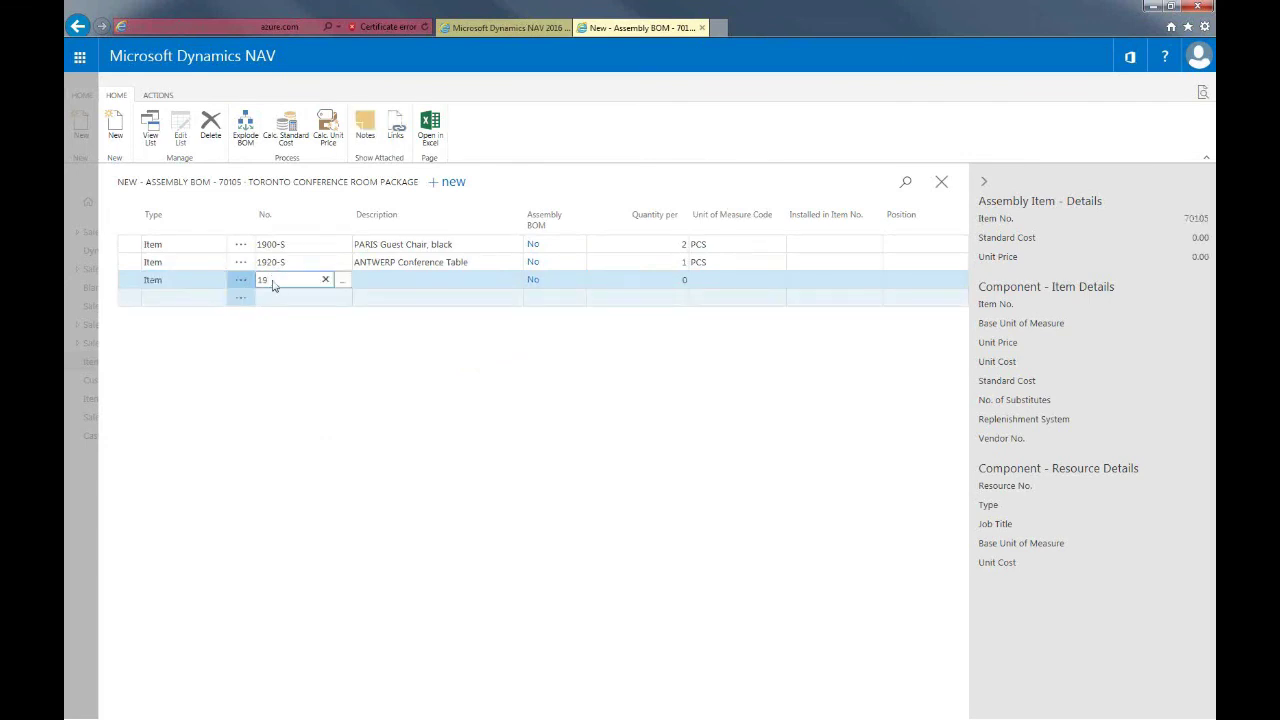
type("19")
left_click(286, 371)
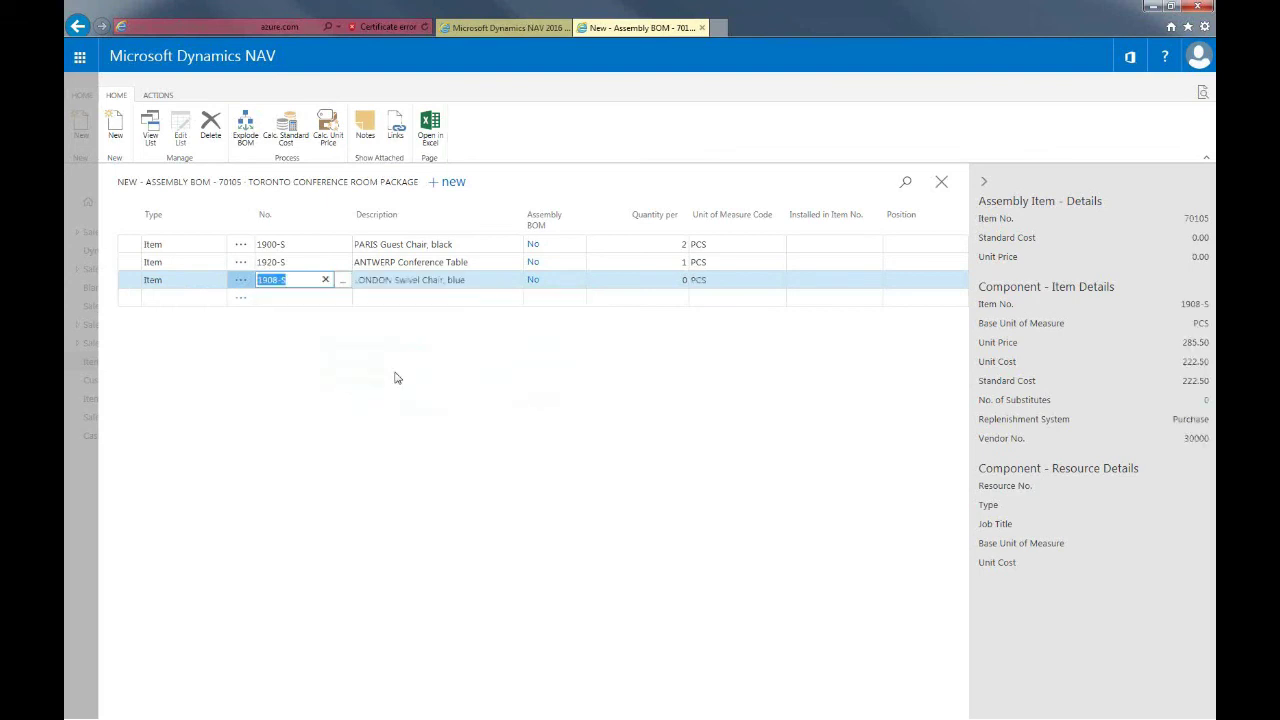
left_click(684, 283)
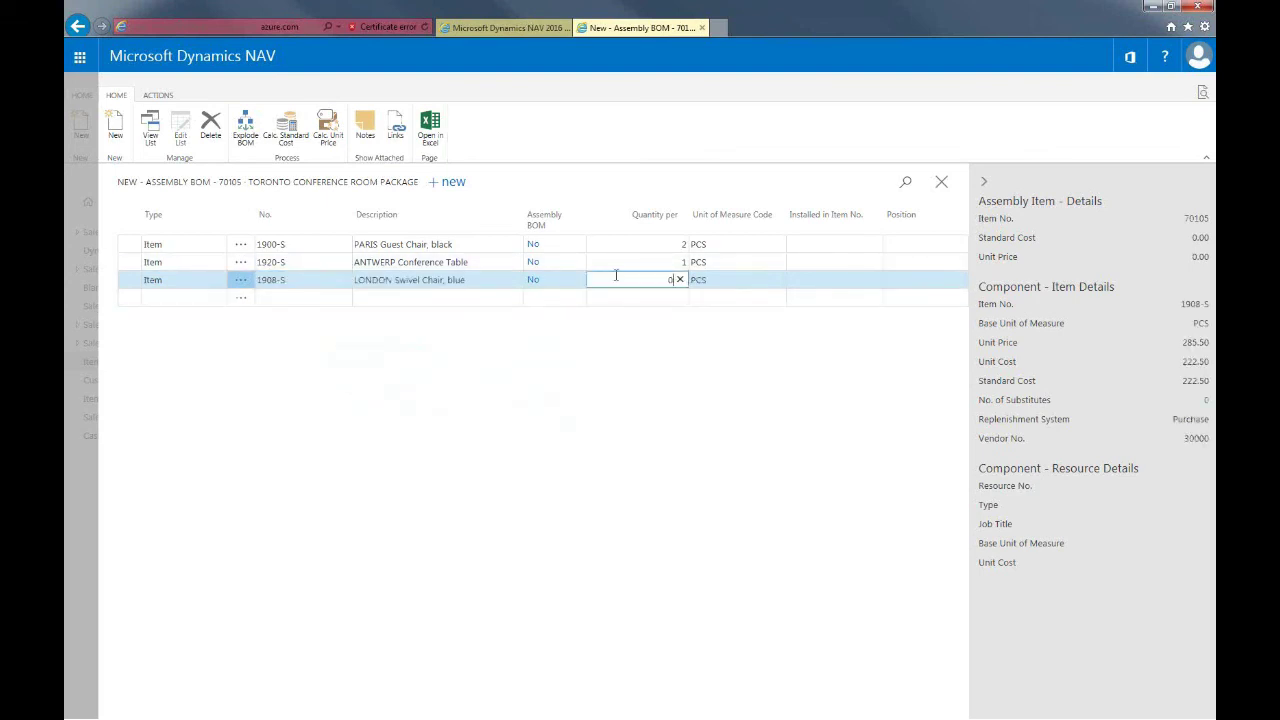
type("5")
left_click(176, 297)
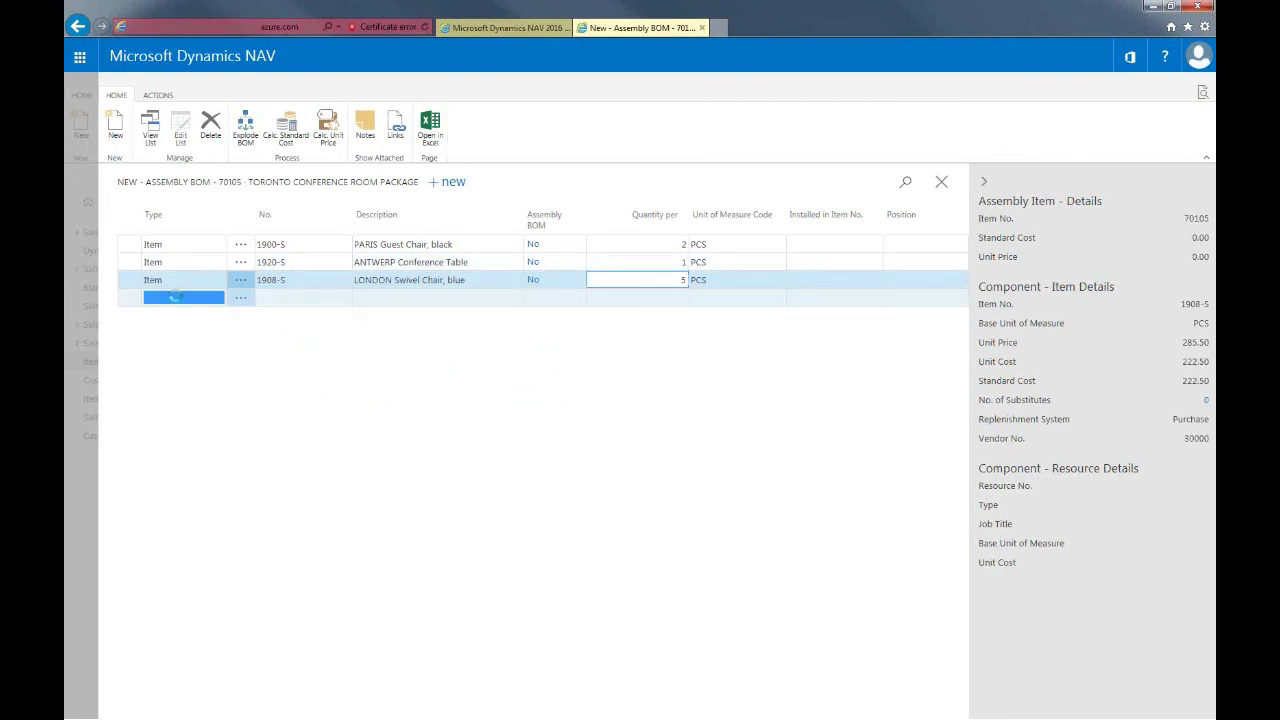
left_click(218, 300)
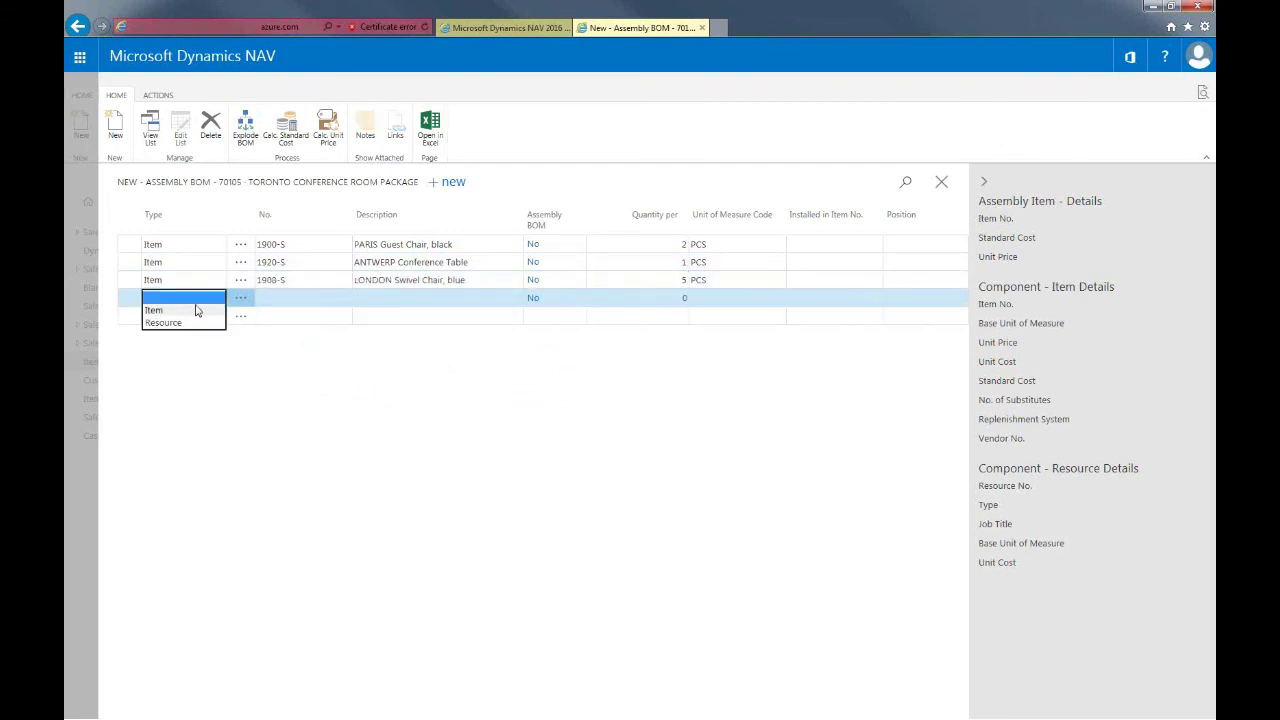
left_click(197, 311)
left_click(286, 299)
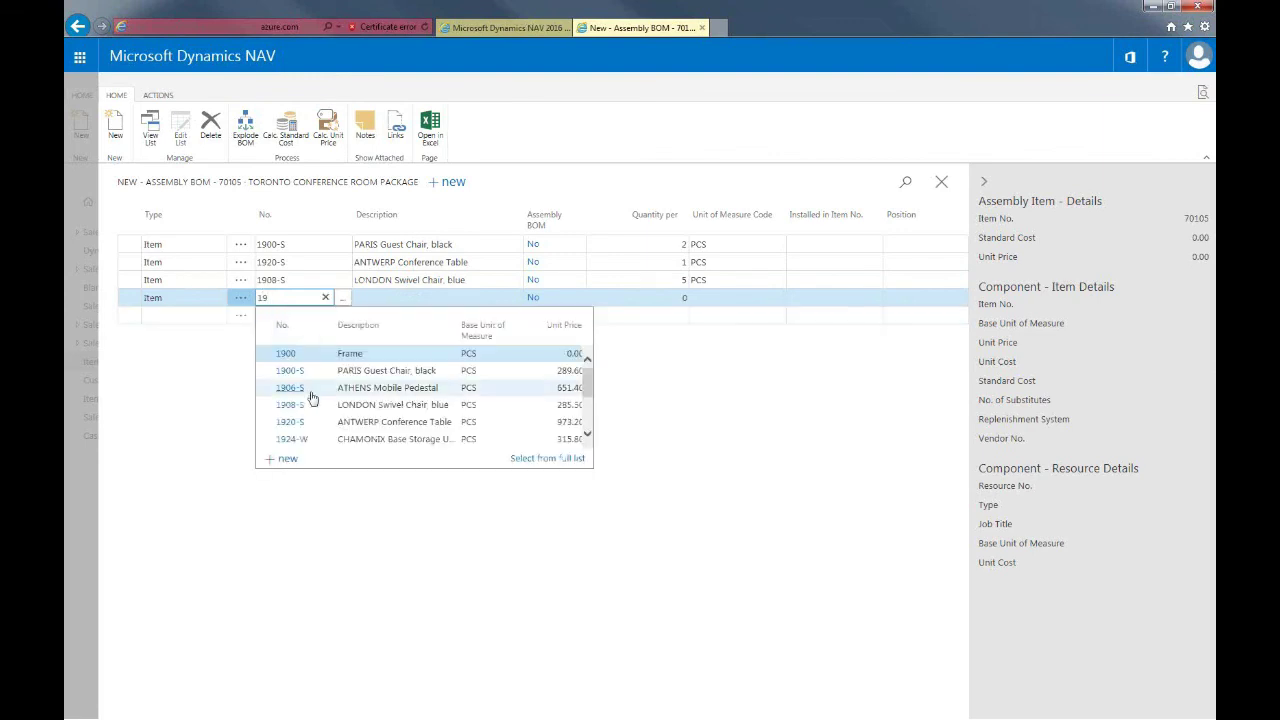
left_click(302, 390)
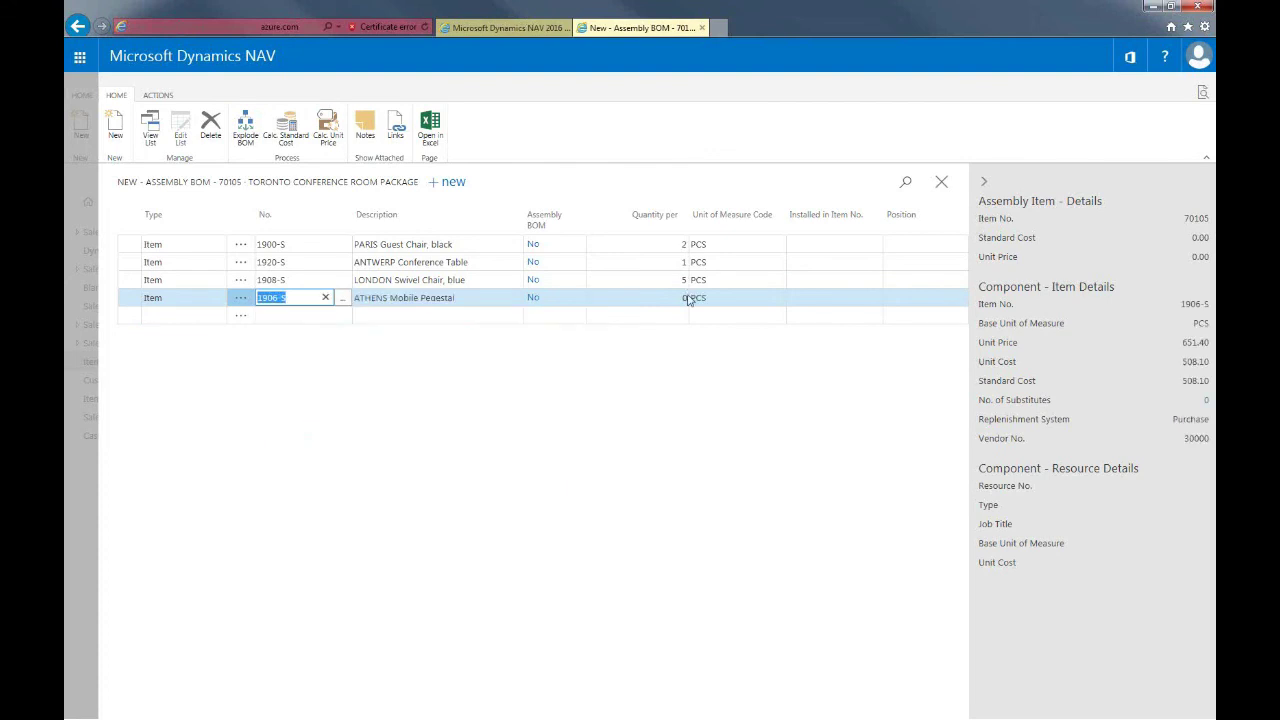
left_click(687, 292)
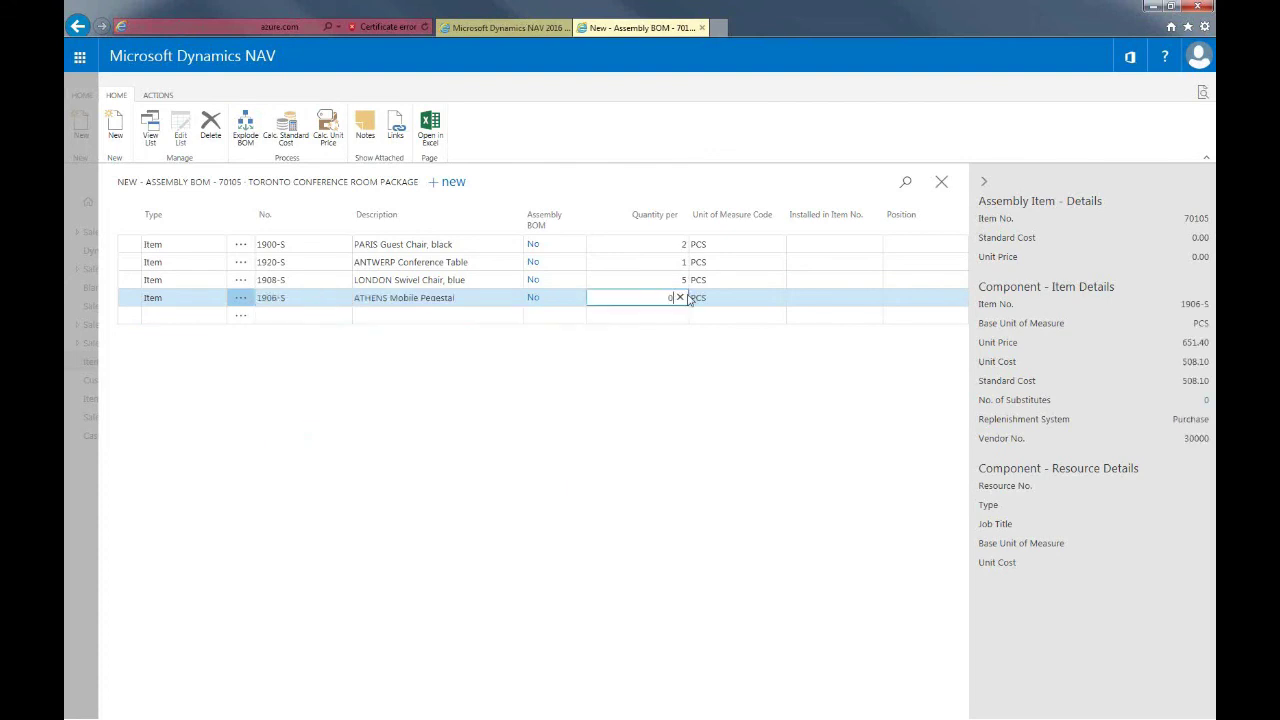
type("1")
left_click(800, 417)
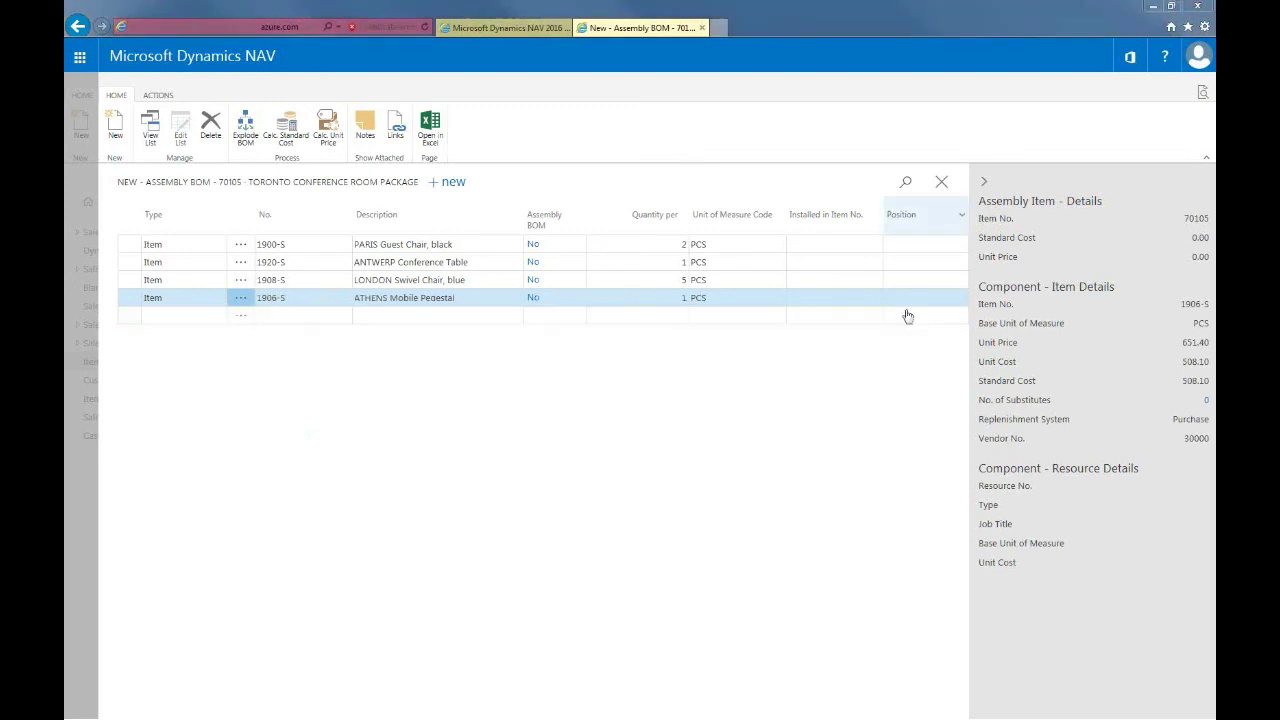
left_click(940, 184)
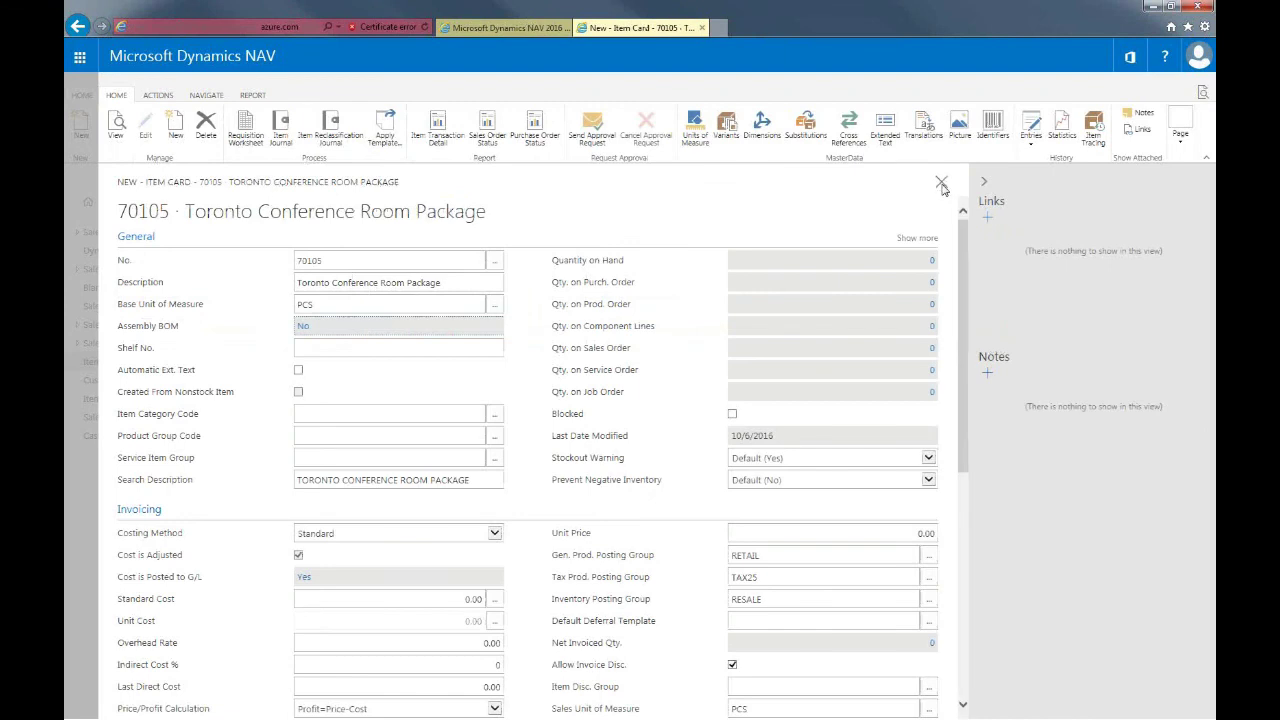